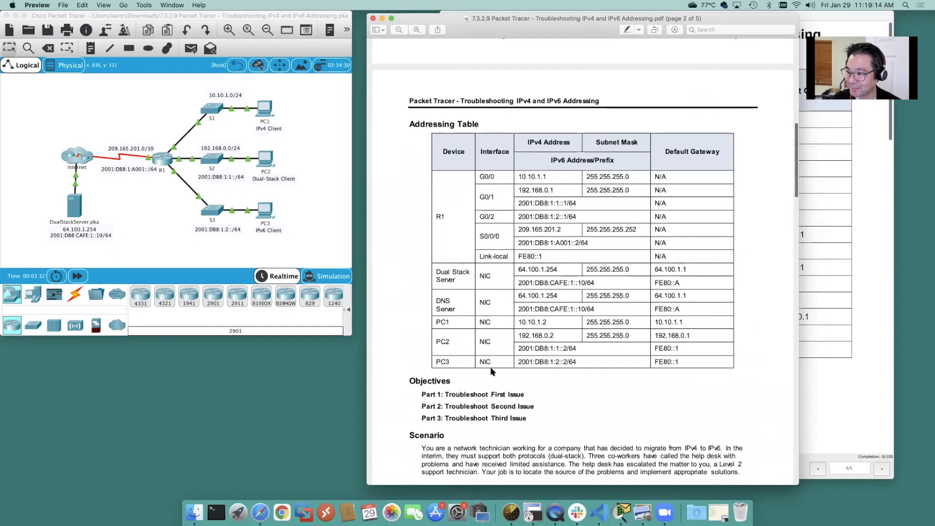
Read the lab instructions from the addressing table and objectives through the PC1 help desk ticket and the troubleshooting steps of Part 1.
scroll(492, 372, down, 2)
scroll(439, 336, down, 2)
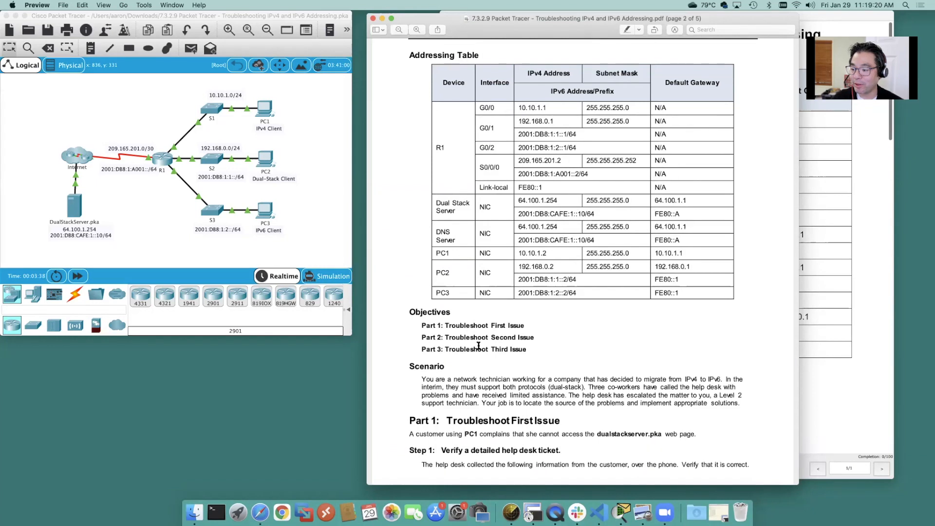
scroll(477, 356, down, 15)
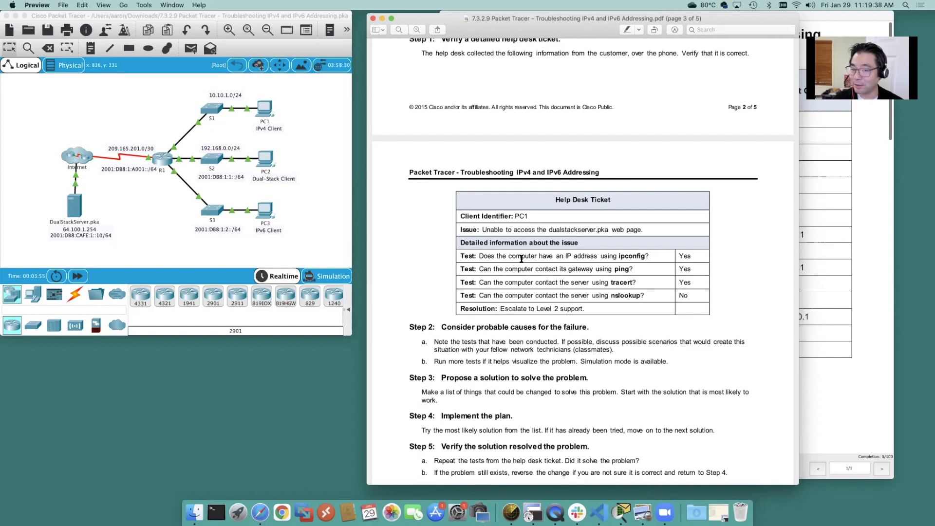
scroll(521, 258, down, 3)
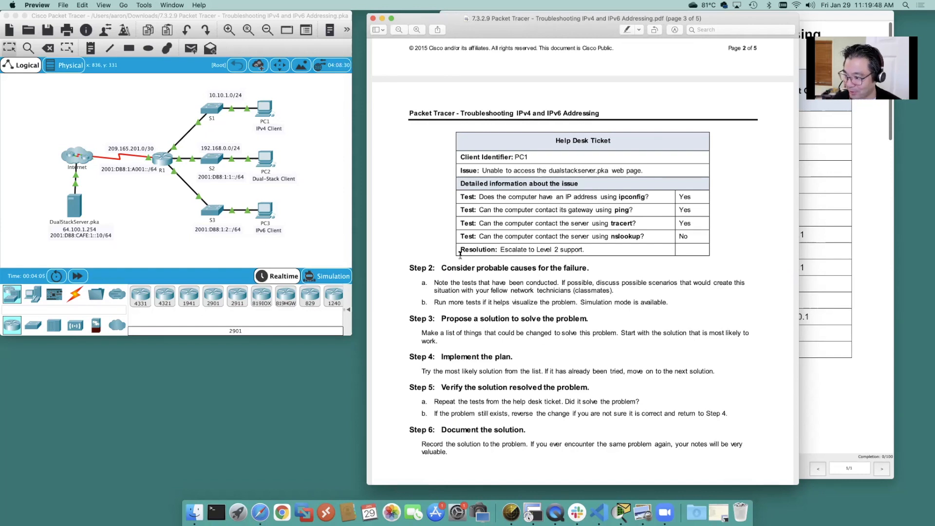
scroll(470, 256, down, 1)
scroll(470, 257, up, 3)
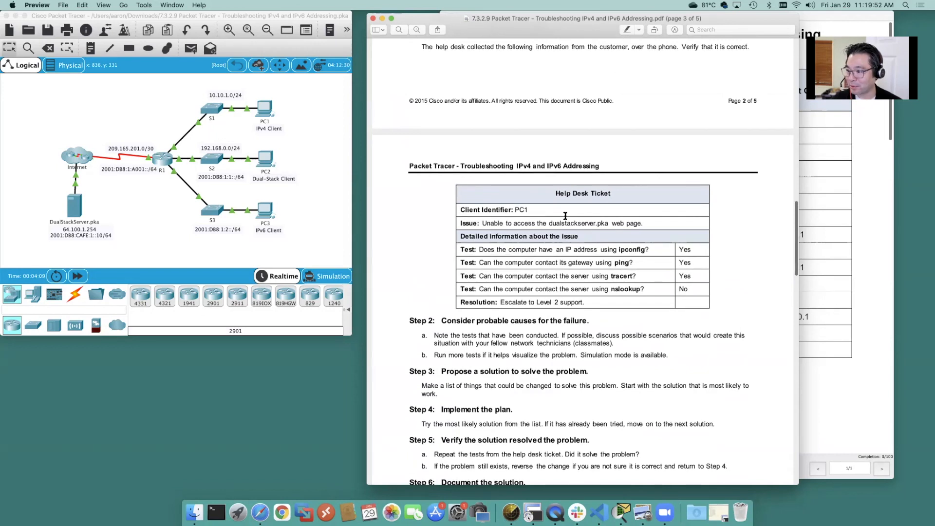
Switch to Cisco Packet Tracer, open the Command Prompt on PC1 and run ipconfig to check its IP addressing.
click(266, 116)
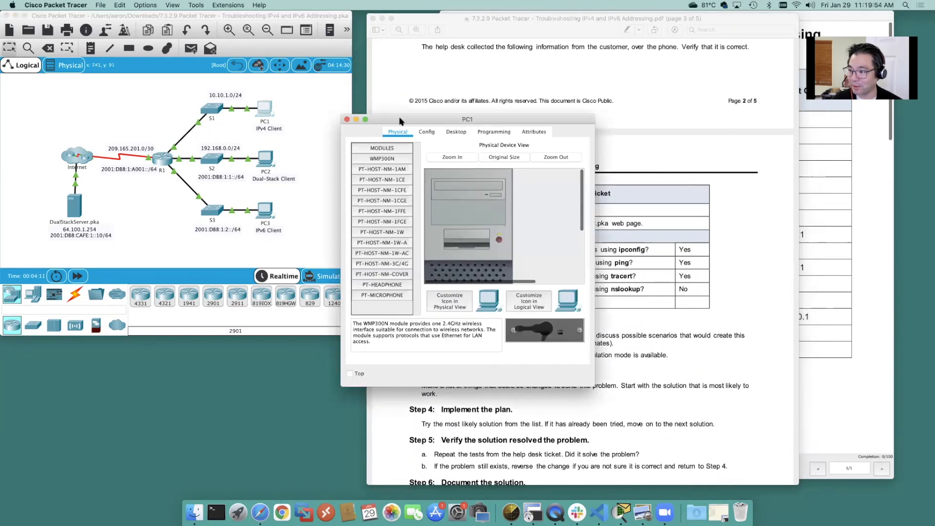
drag(379, 111, 172, 168)
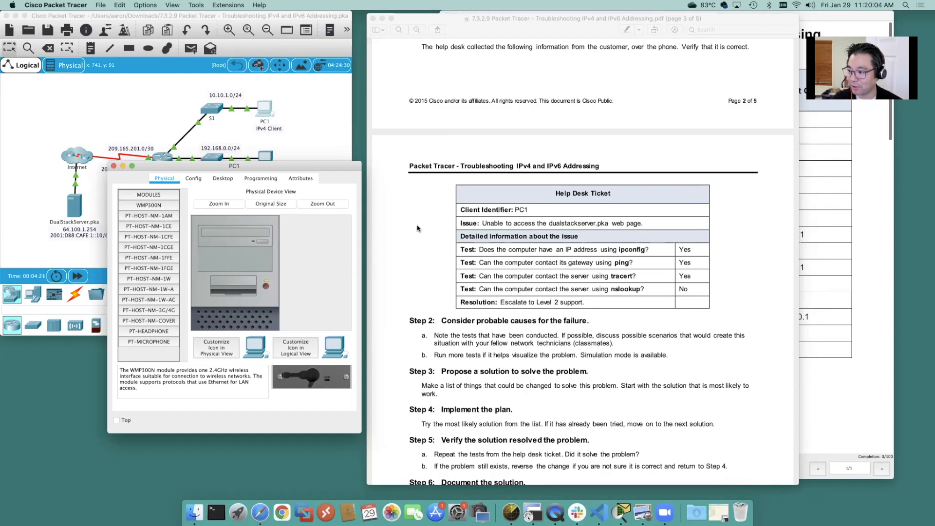
click(223, 178)
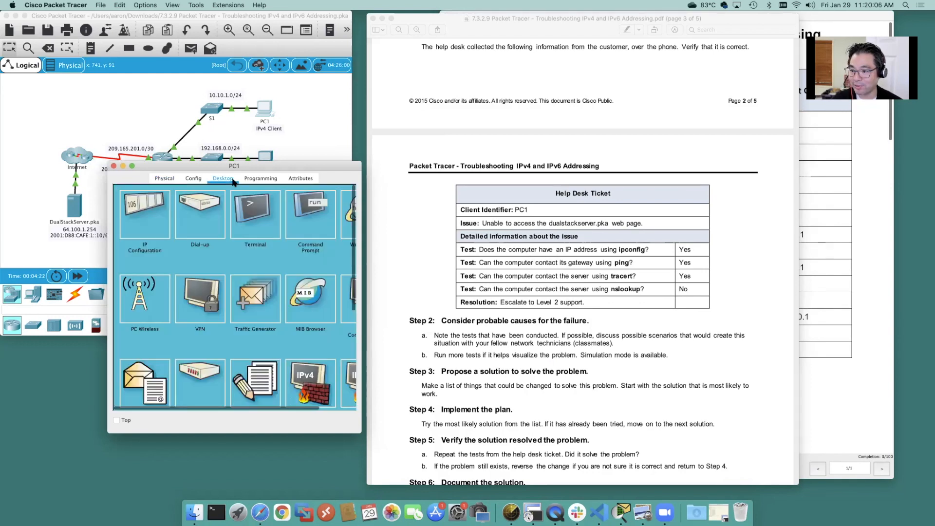
click(315, 219)
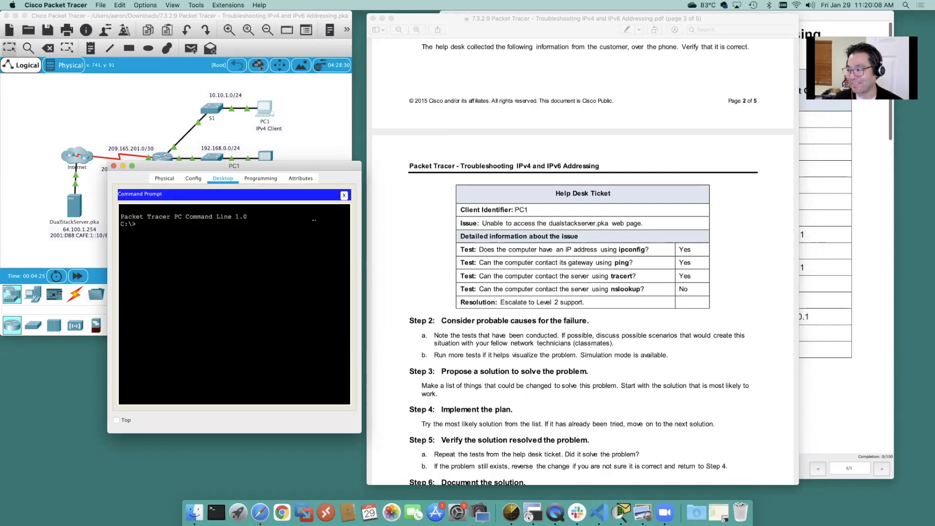
text(ipconfig)
key(Return)
drag(105, 302, 34, 302)
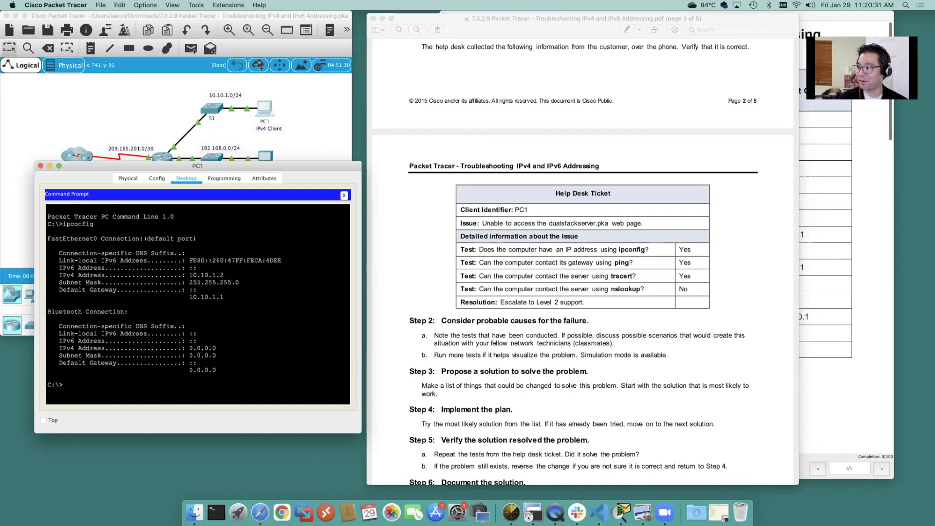
Ping PC1's default gateway at 10.10.1.1 from its Command Prompt.
text(ing 10.10.1.1)
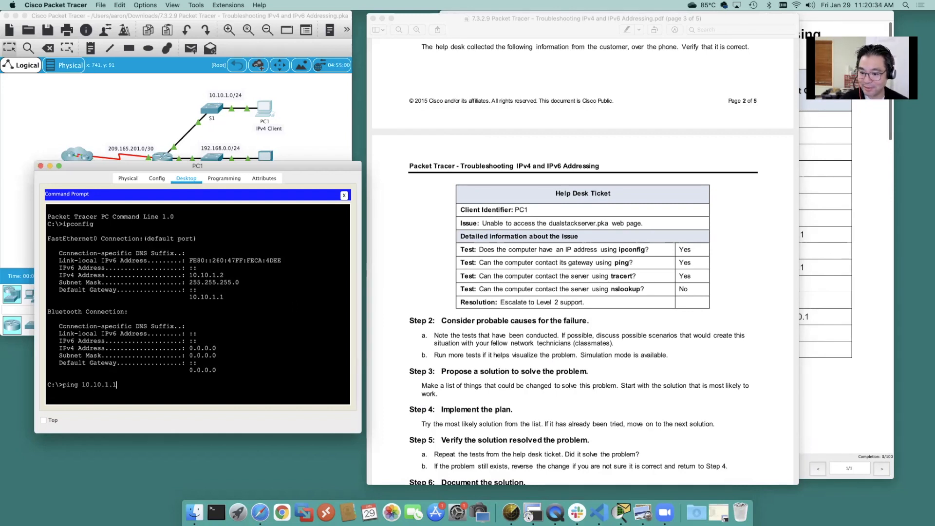
key(Return)
drag(230, 169, 267, 196)
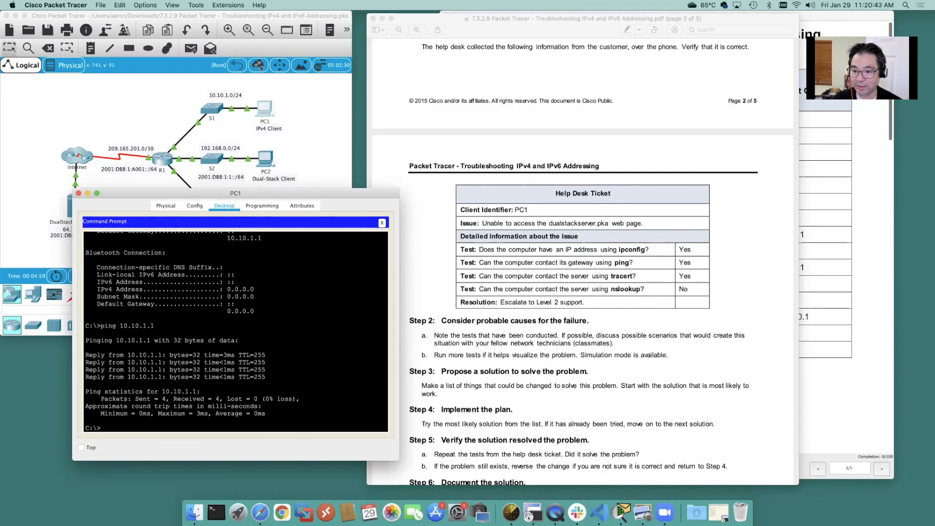
Trace the route from PC1 to the server at 64.100.1.254 with tracert, fast-forwarding the network time.
drag(210, 194, 302, 191)
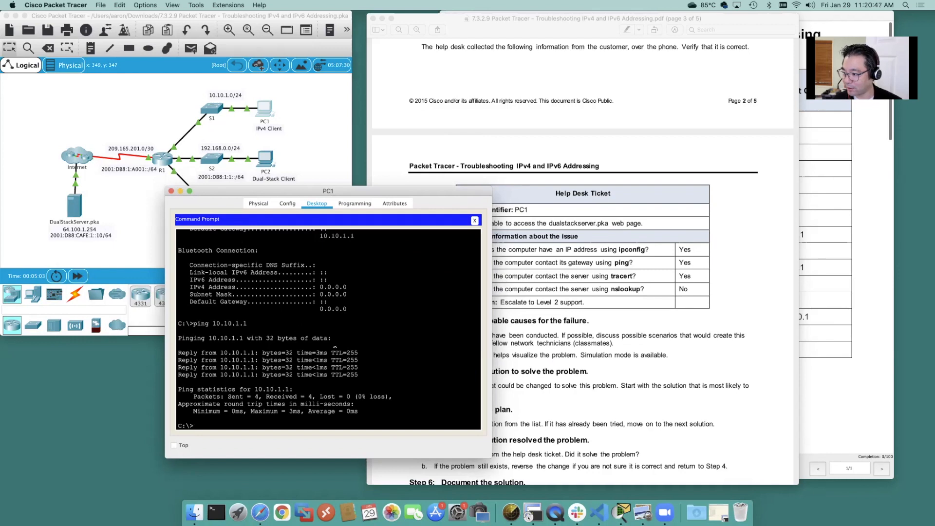
text(tracert 64.10)
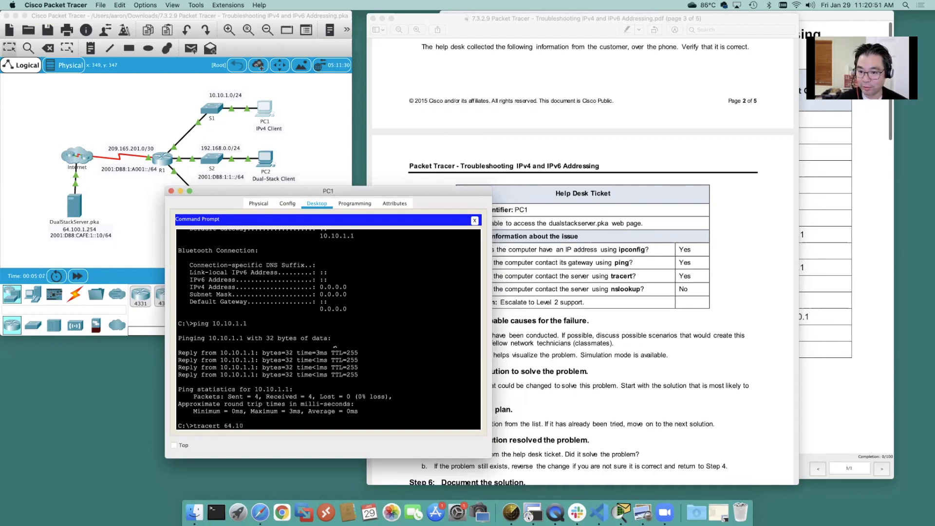
text(0.1.254)
key(Return)
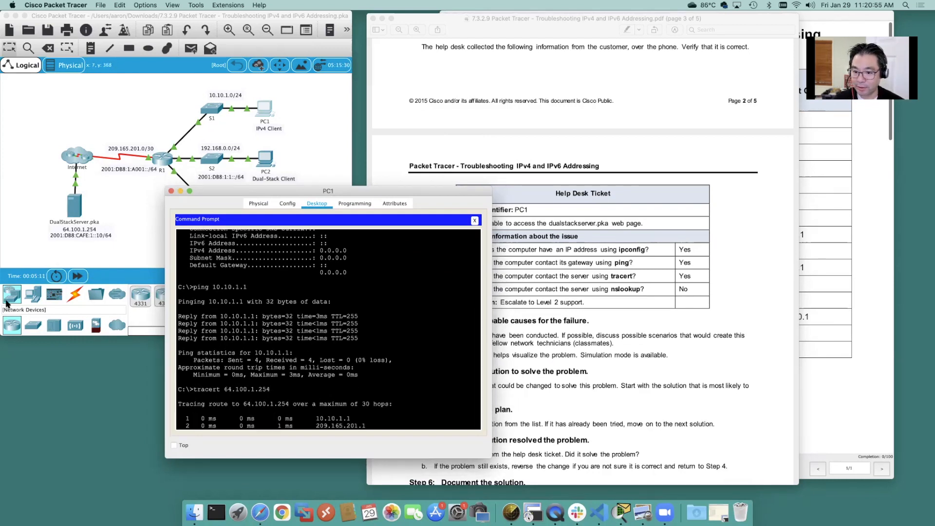
click(85, 275)
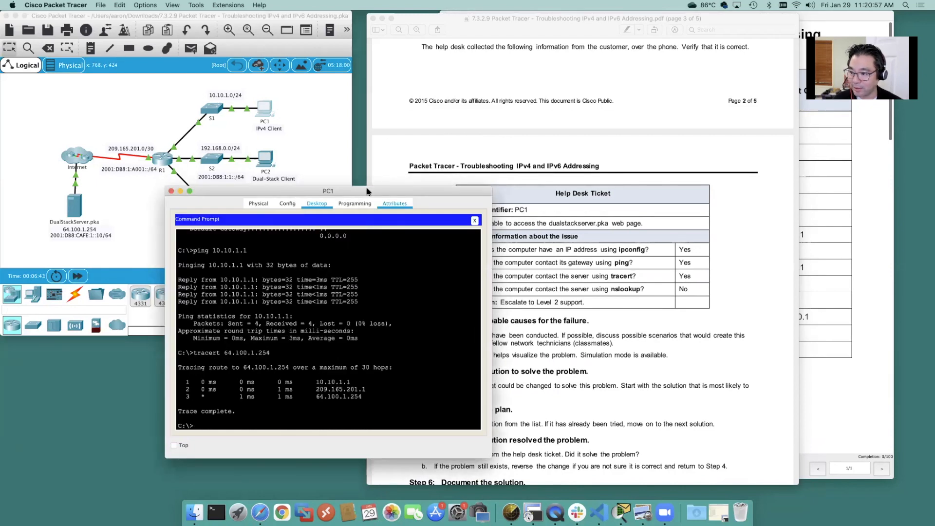
Run tracert dualstackserver.pka from PC1 to test the server by name, fast-forwarding the network time.
drag(367, 191, 538, 167)
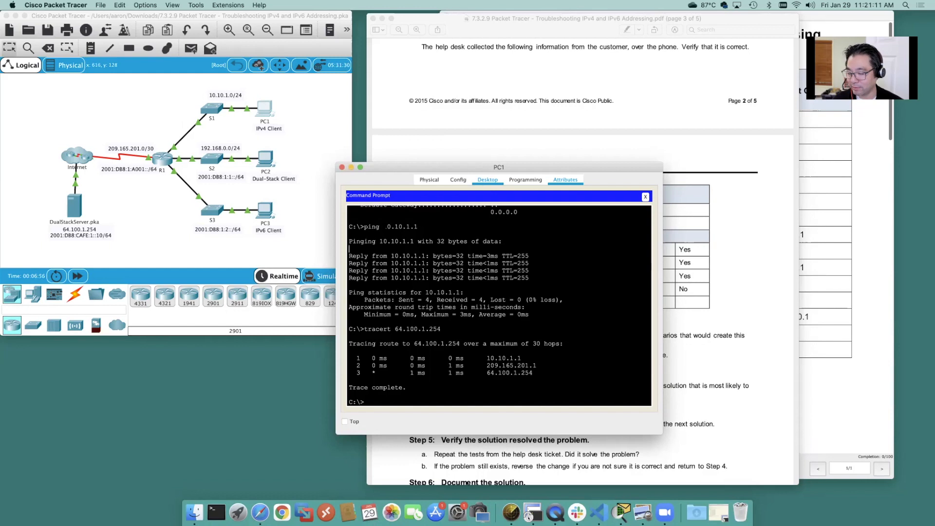
drag(437, 169, 179, 185)
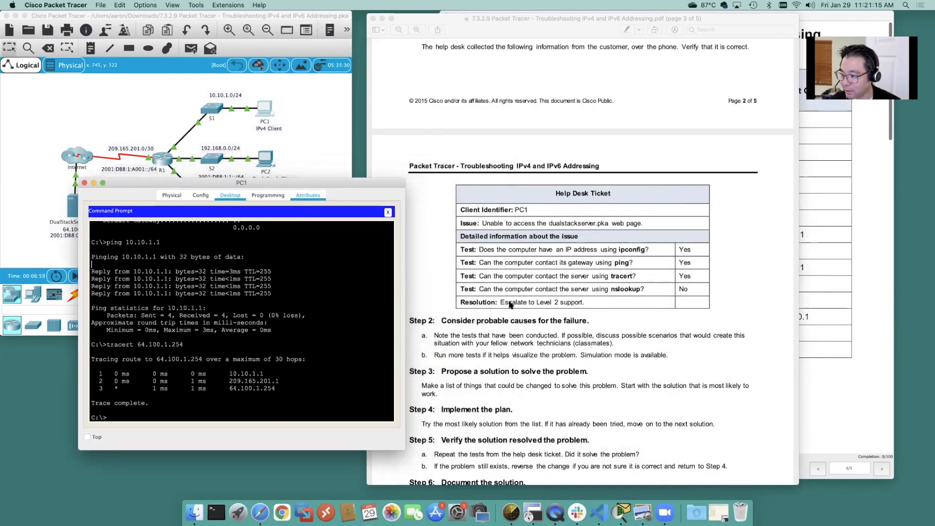
drag(343, 184, 553, 159)
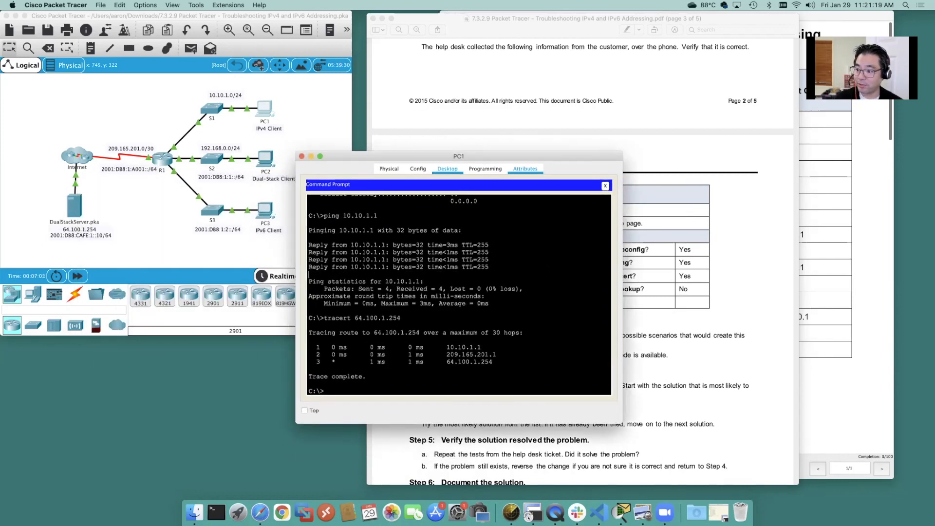
text(ping)
key(BackSpace)
key(BackSpace)
text(tracert dualstackserver.pka)
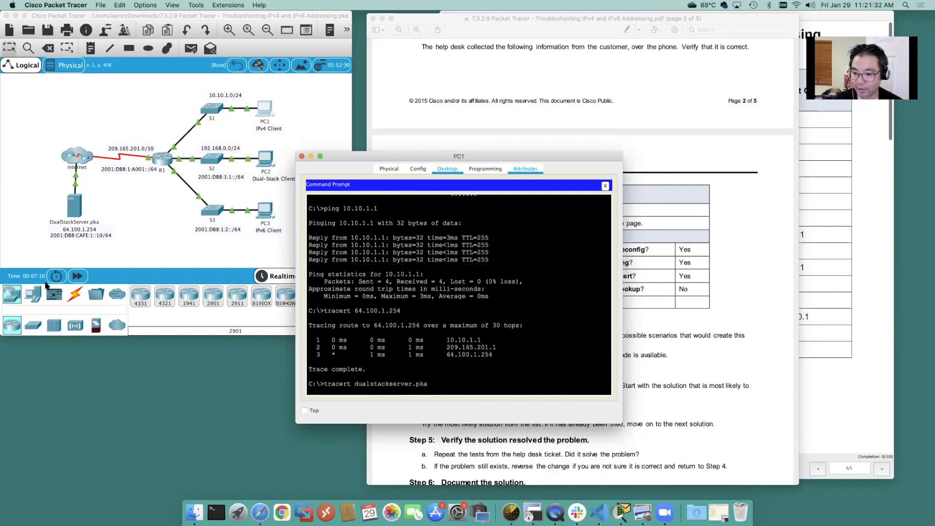
click(77, 277)
click(77, 276)
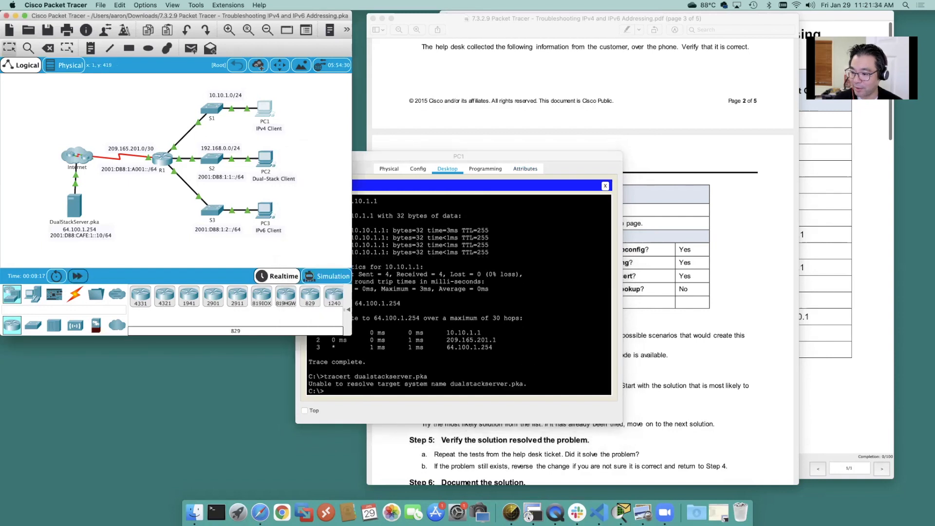
click(366, 362)
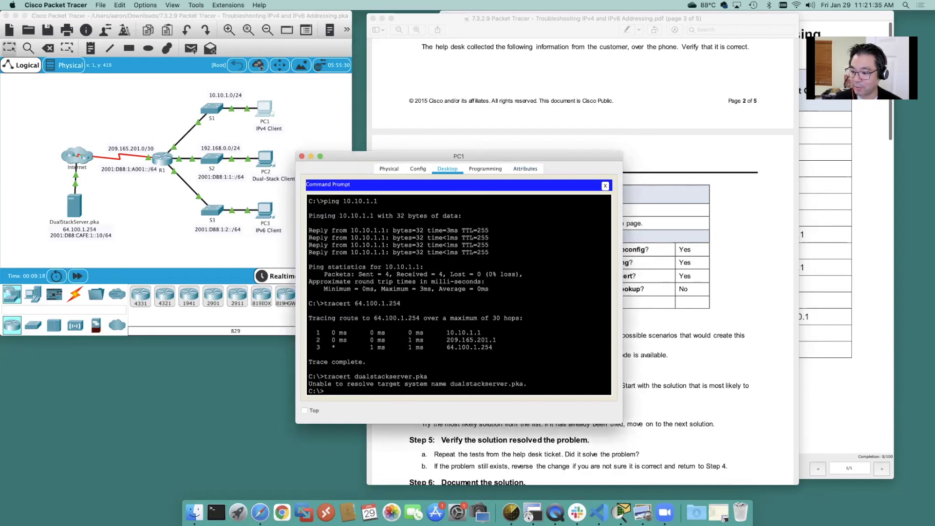
Run nslookup dualstackserver.pka on PC1 and fast-forward the network time until the query finishes.
drag(505, 156, 322, 161)
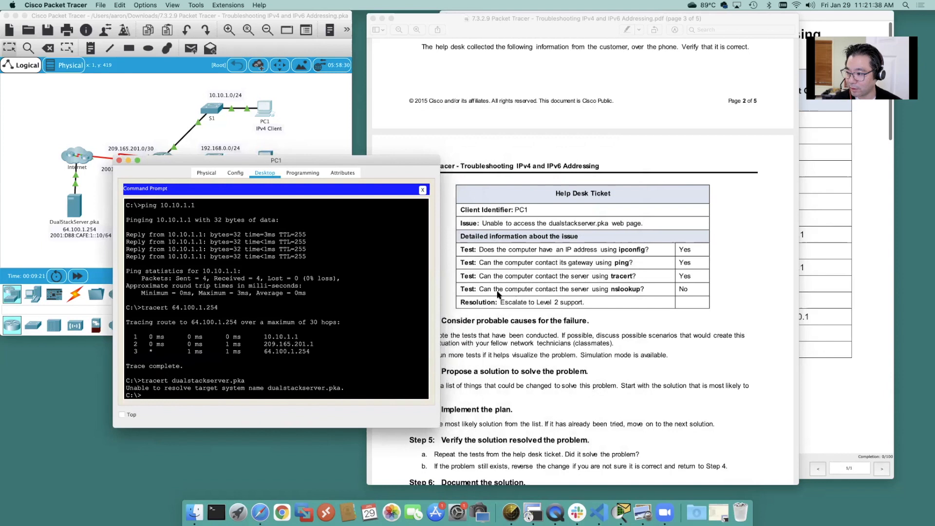
key(Return)
key(Return)
key(Return)
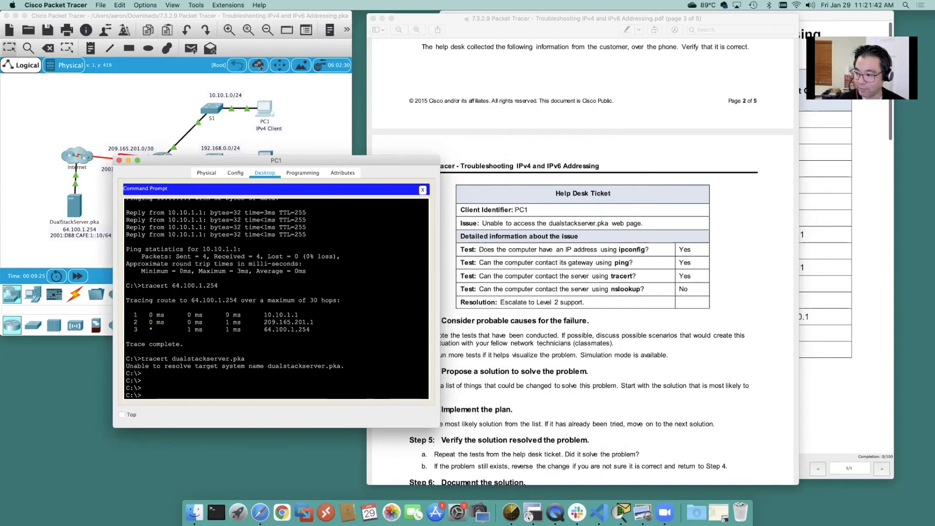
text(nsl)
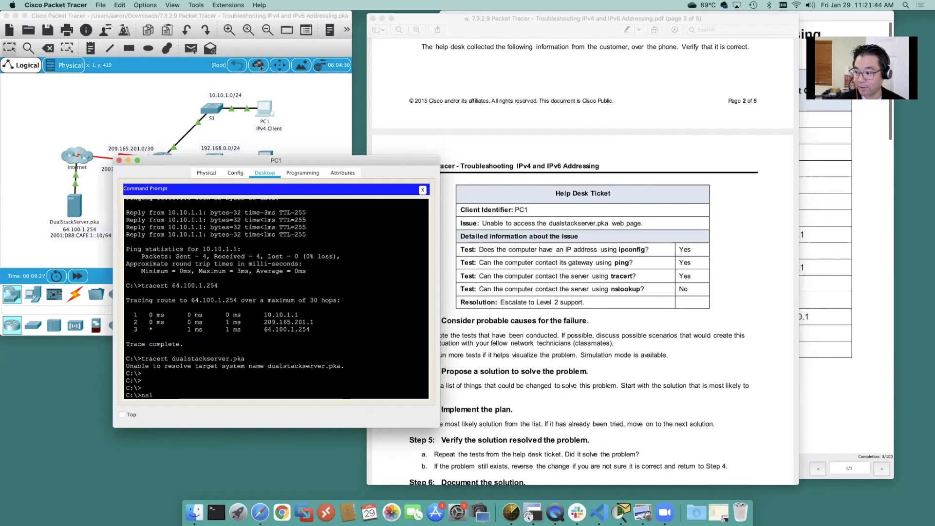
text(ookup)
key(Up)
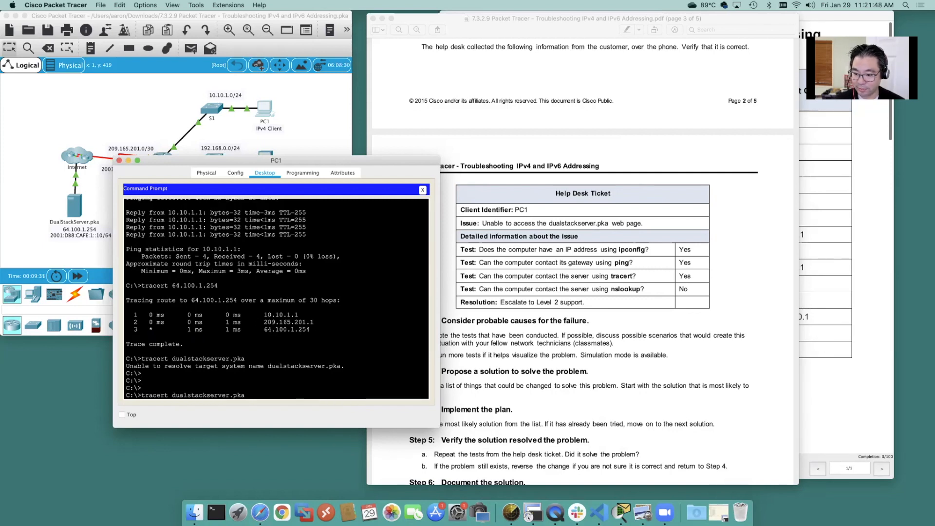
key(BackSpace)
key(BackSpace)
key(BackSpace)
key(BackSpace)
key(BackSpace)
key(BackSpace)
key(BackSpace)
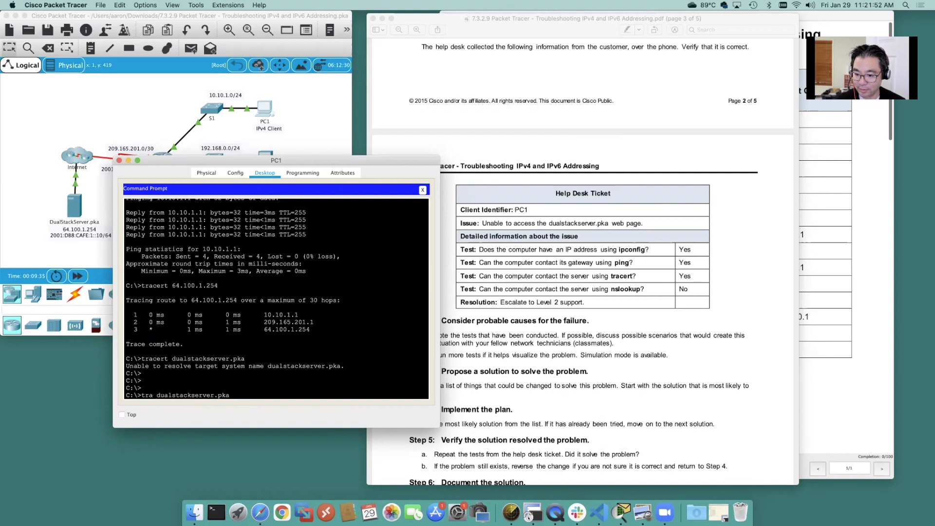
text(nslookup)
key(Return)
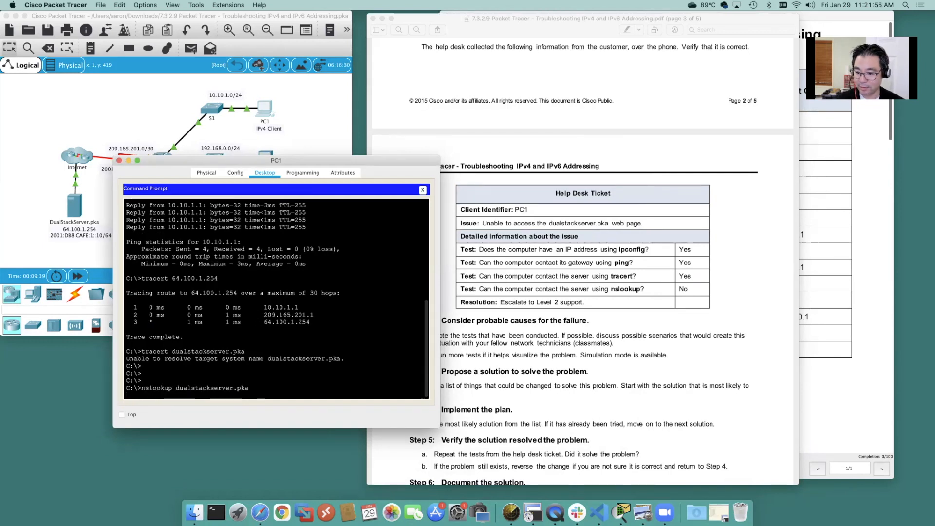
click(85, 278)
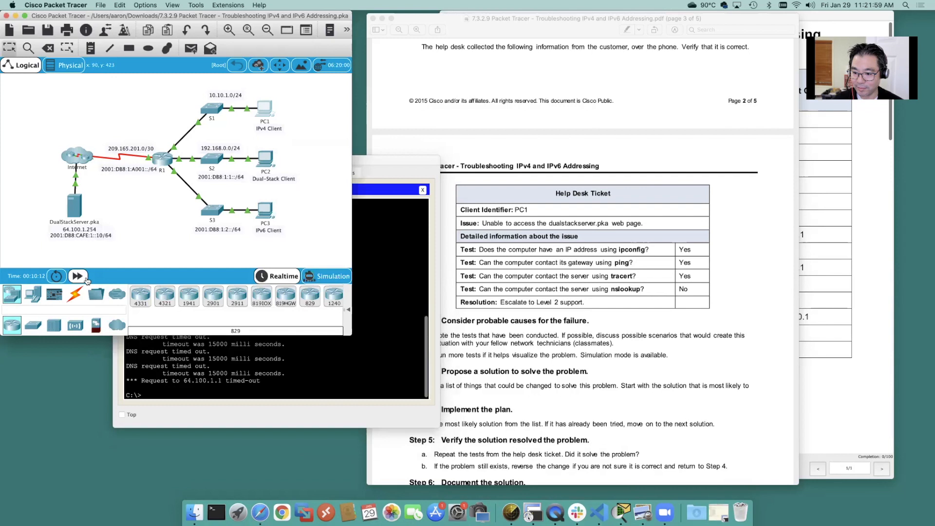
click(210, 366)
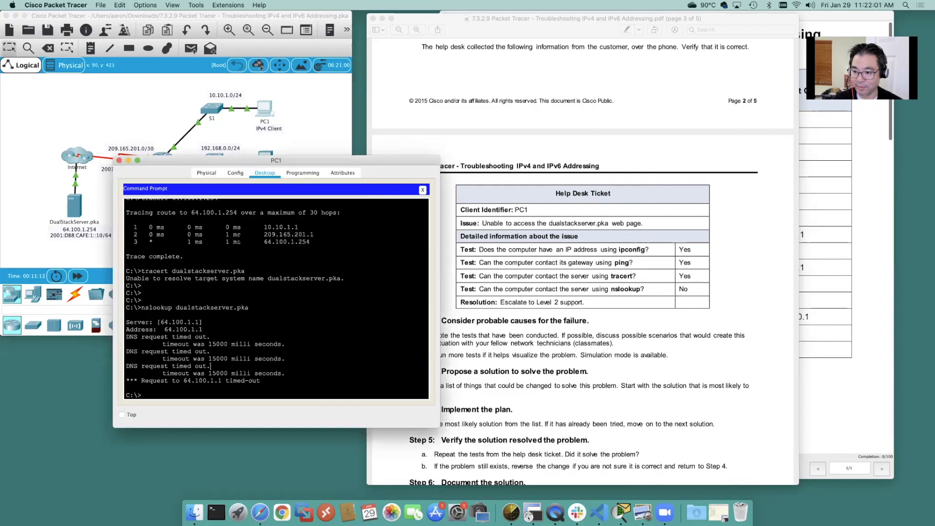
Examine which DNS server address PC1 queried in the nslookup output, with the topology and ticket in view.
drag(256, 163, 243, 219)
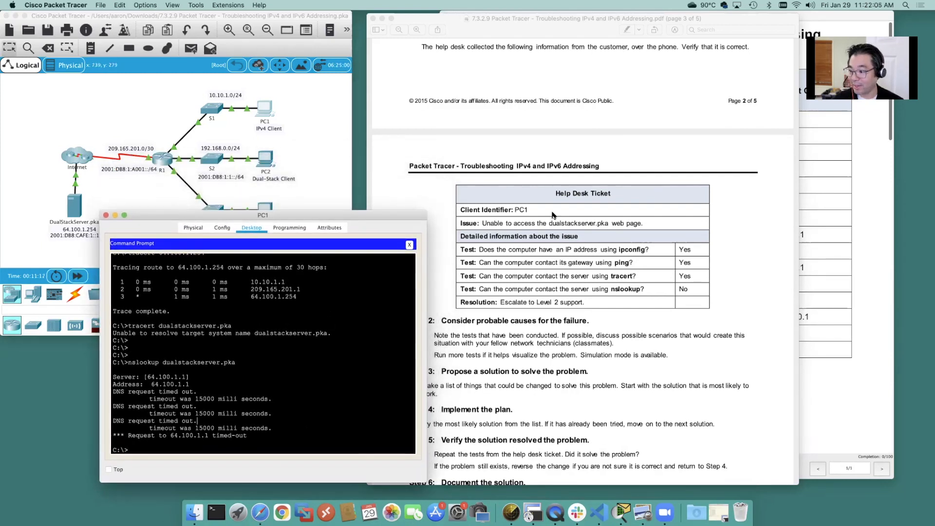
click(597, 392)
click(189, 384)
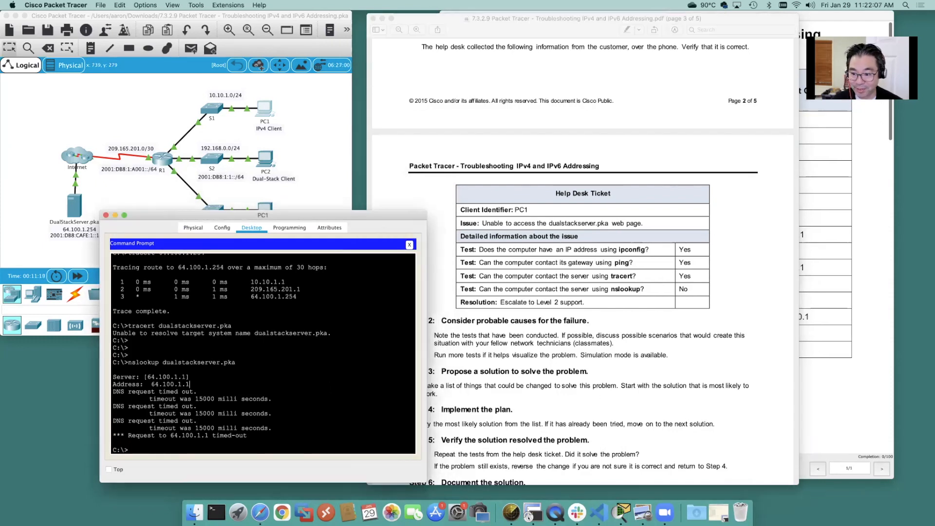
Close PC1's Command Prompt and open its IP Configuration, keeping the server's address label in the topology visible.
click(410, 245)
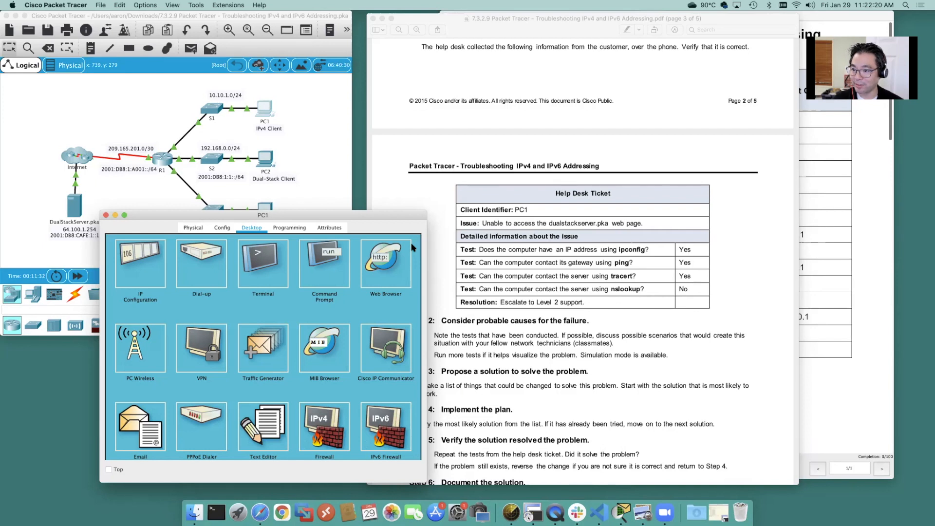
click(608, 257)
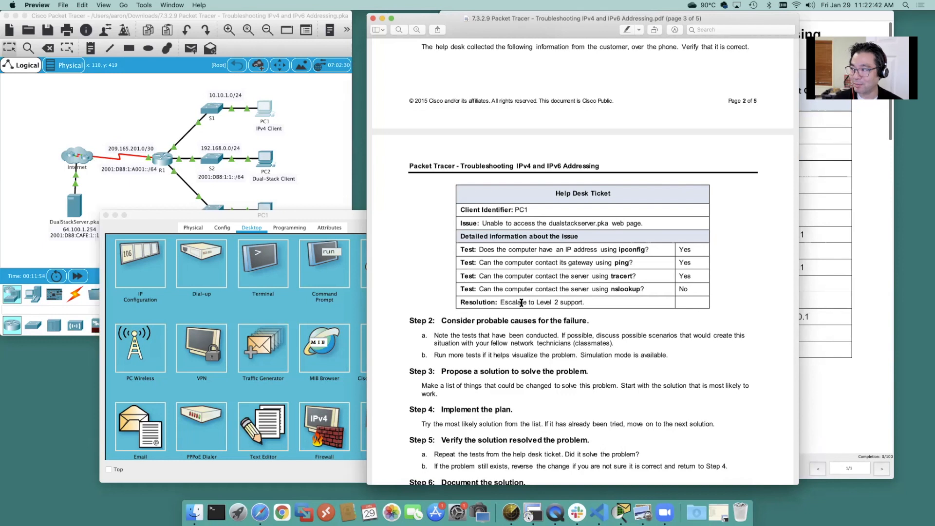
click(189, 217)
click(157, 285)
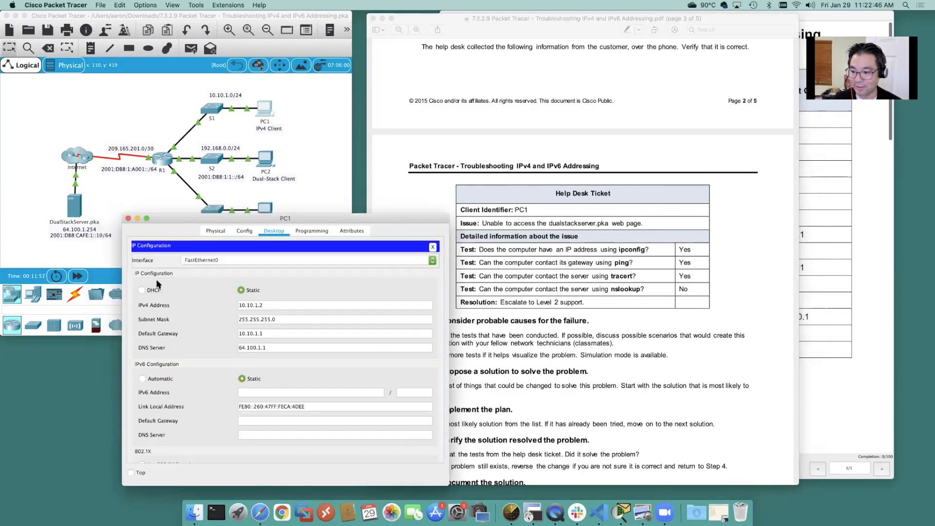
drag(174, 219, 243, 209)
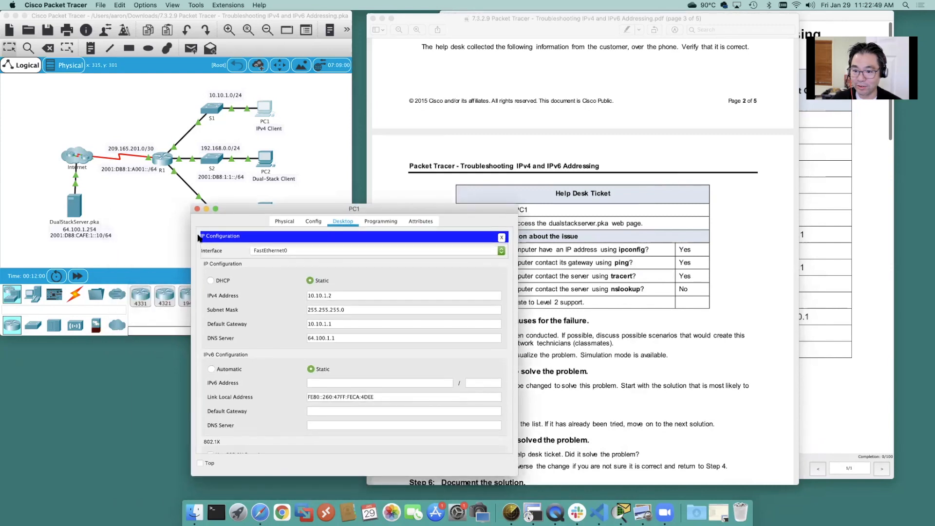
Open DualStackServer.pka's DNS service and examine the address in its dualstackserver.pka A record, keeping PC1's IP Configuration in view.
click(74, 207)
drag(420, 117, 554, 100)
click(579, 116)
click(522, 187)
click(424, 214)
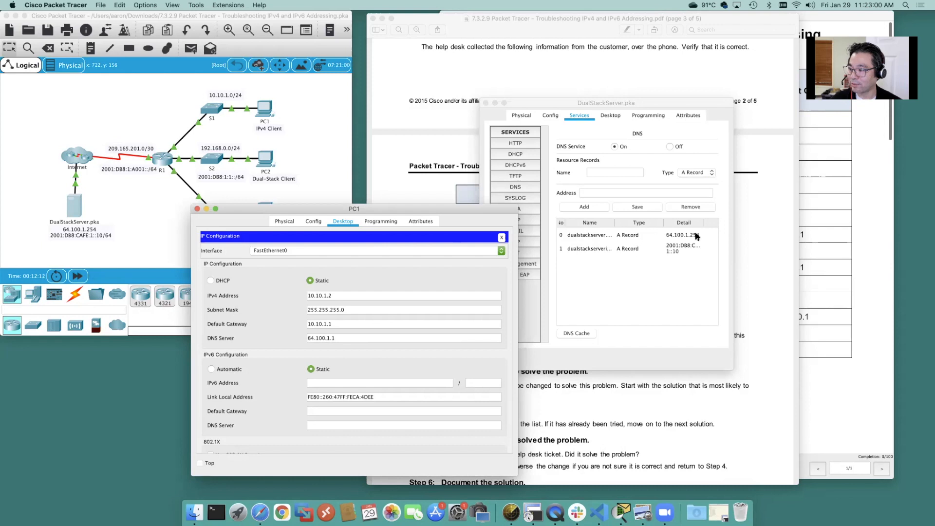
click(669, 239)
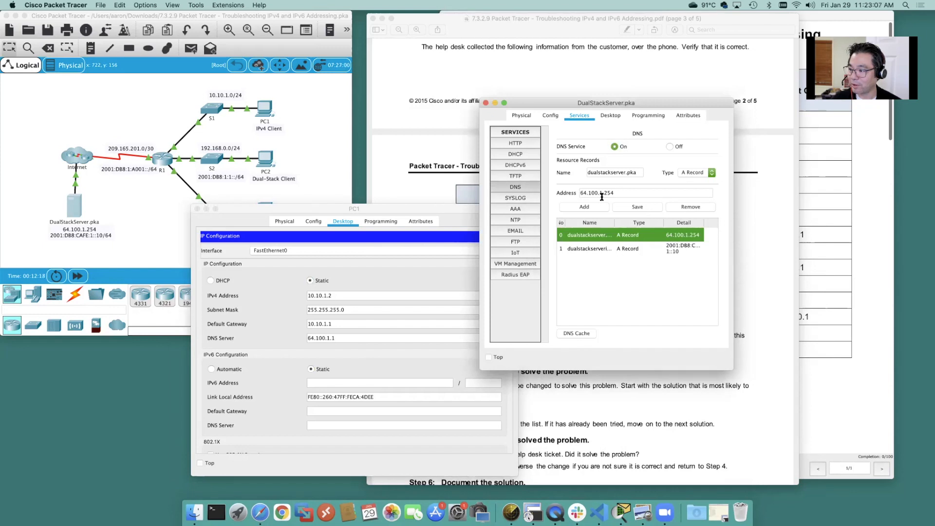
click(624, 193)
double_click(581, 192)
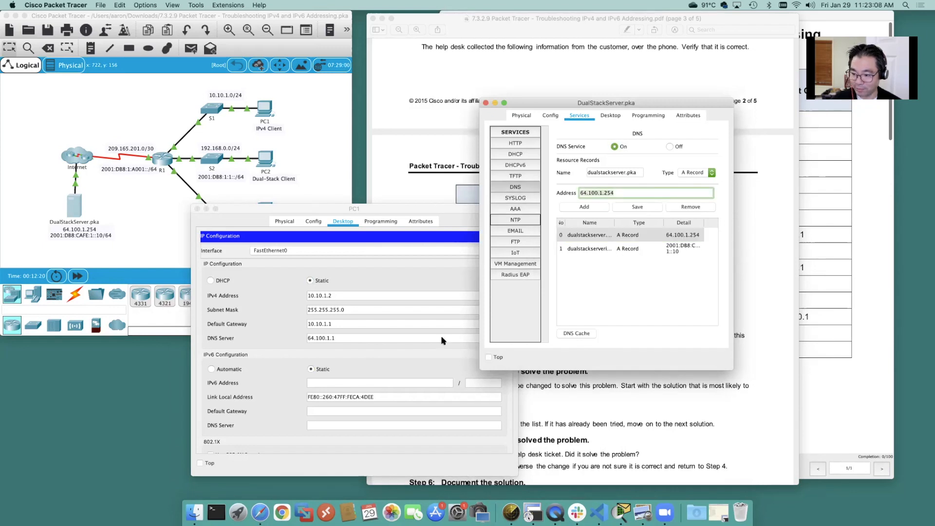
Set PC1's IPv4 DNS server to 64.100.1.254 and close its IP Configuration.
click(342, 338)
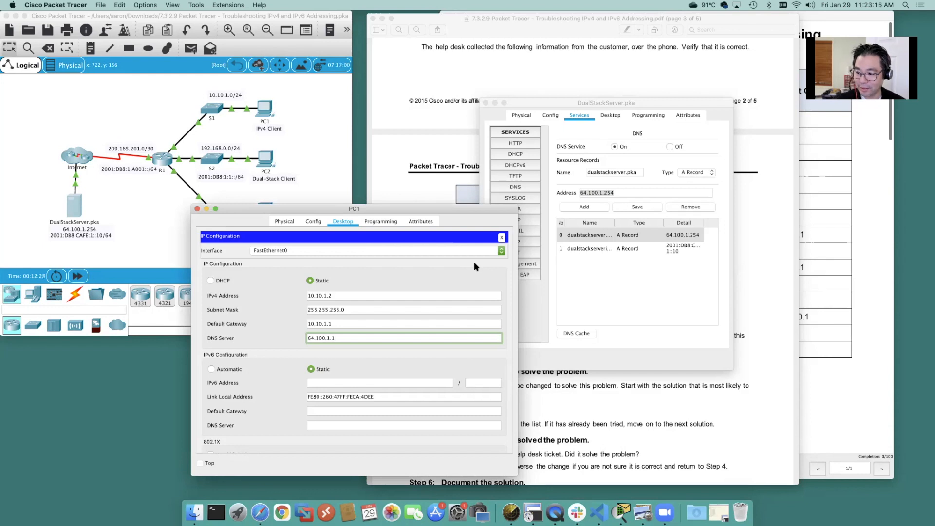
text(25)
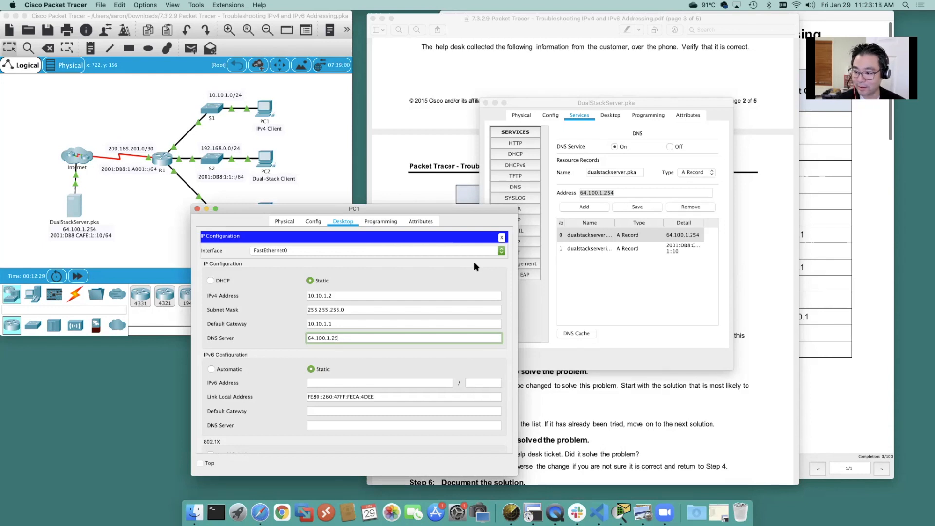
text(644)
key(Tab)
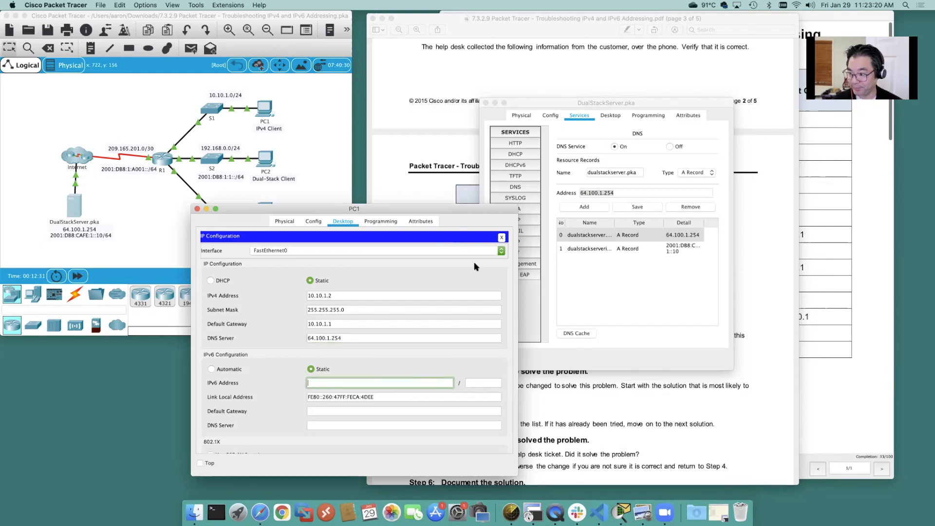
click(503, 238)
Repeat the nslookup and tracert tests for dualstackserver.pka from PC1's Command Prompt.
click(416, 256)
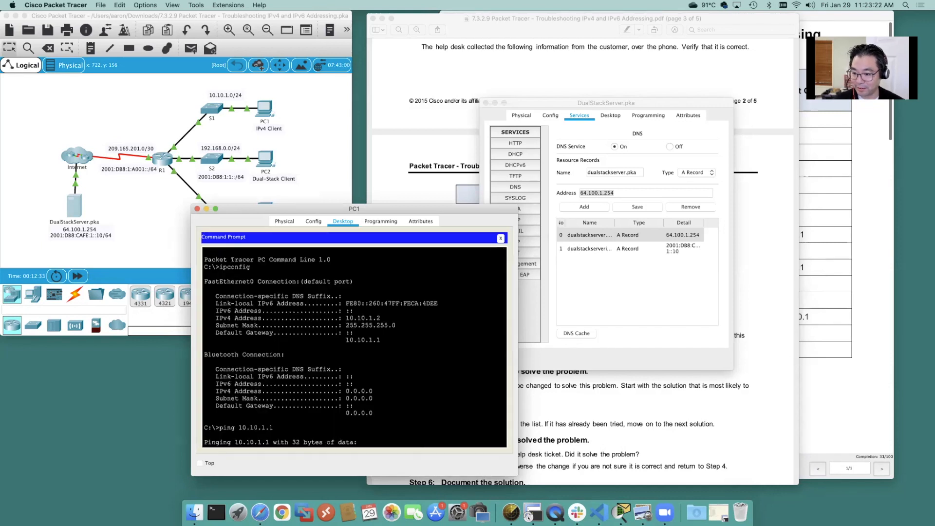
key(Up)
key(Return)
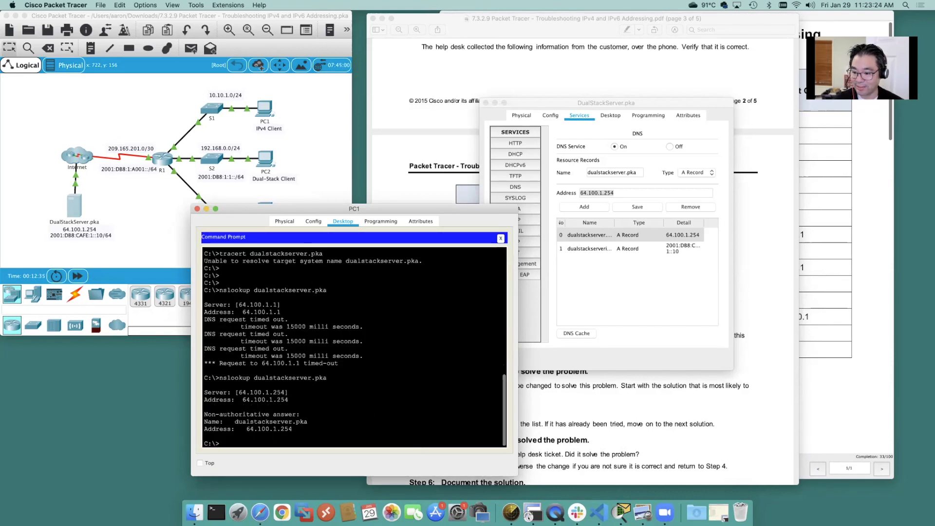
key(Up)
key(Up)
key(Return)
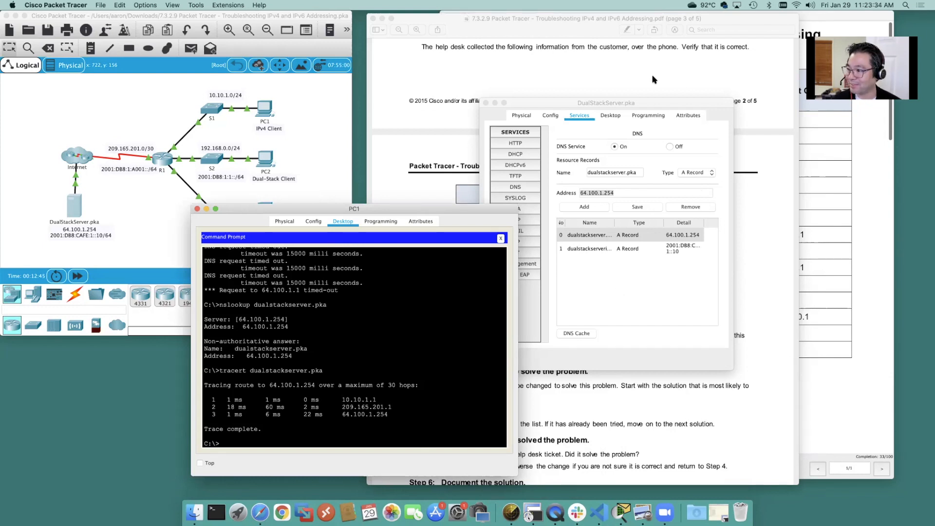
Close the server window and document the fix under Part 1, Step 6 of the PDF: "wrong dns entry on pc1. changed to 64.100.1.254.".
click(486, 103)
drag(459, 210, 307, 195)
click(414, 242)
scroll(475, 365, down, 6)
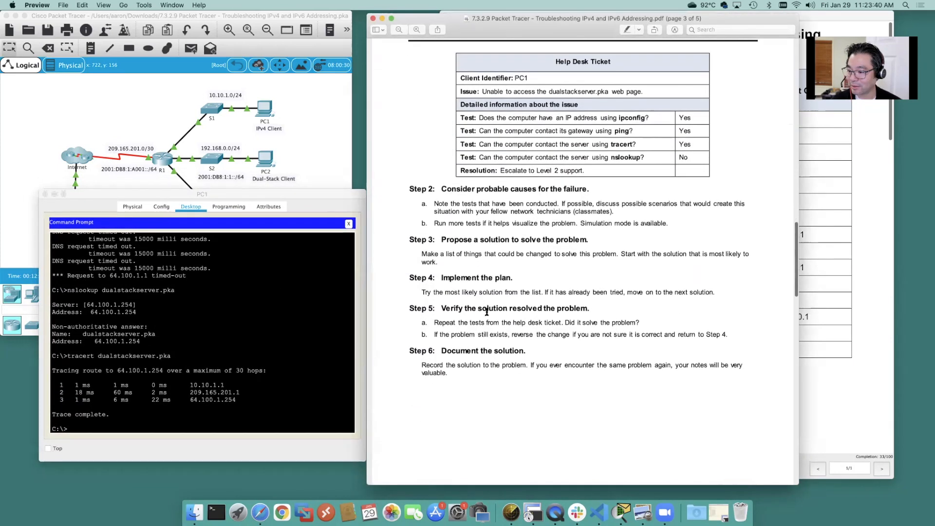
text(wrong dns entry on th)
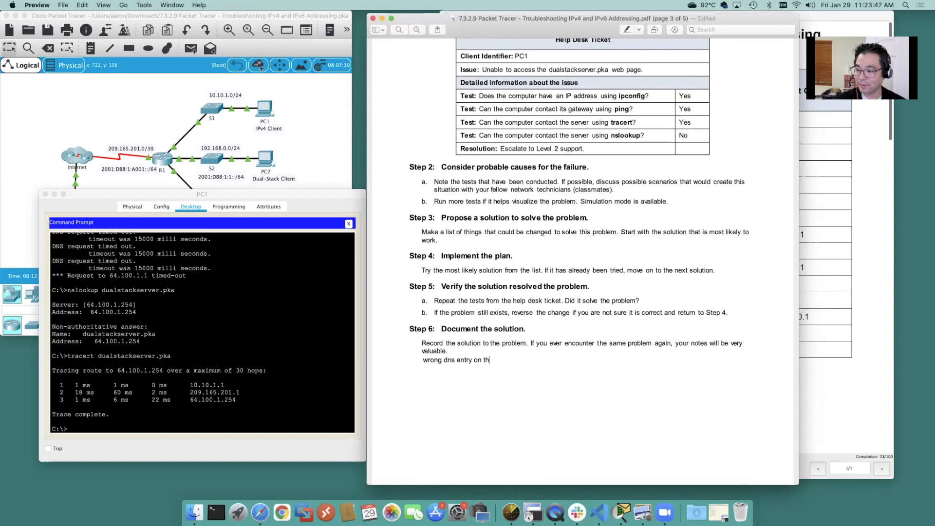
key(BackSpace)
text(pc1. changd)
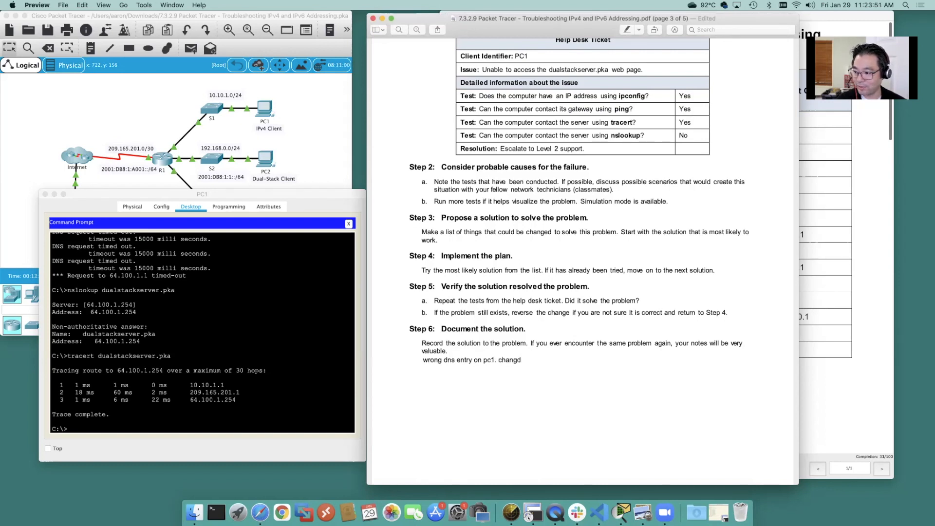
key(BackSpace)
text(ed to)
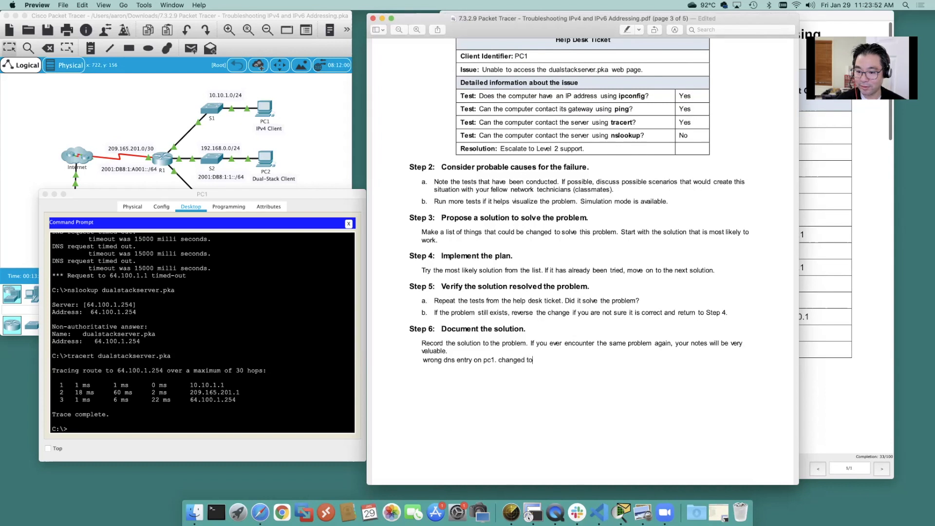
text( 64.100.1.254)
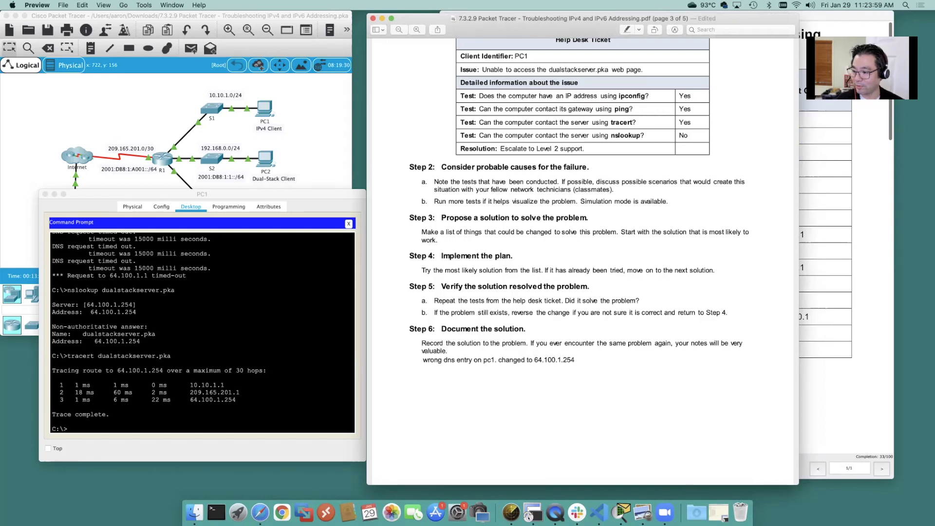
Bring up the Part 2 help desk ticket for PC2 in the lab PDF and close PC1's window.
click(306, 193)
drag(294, 196, 297, 209)
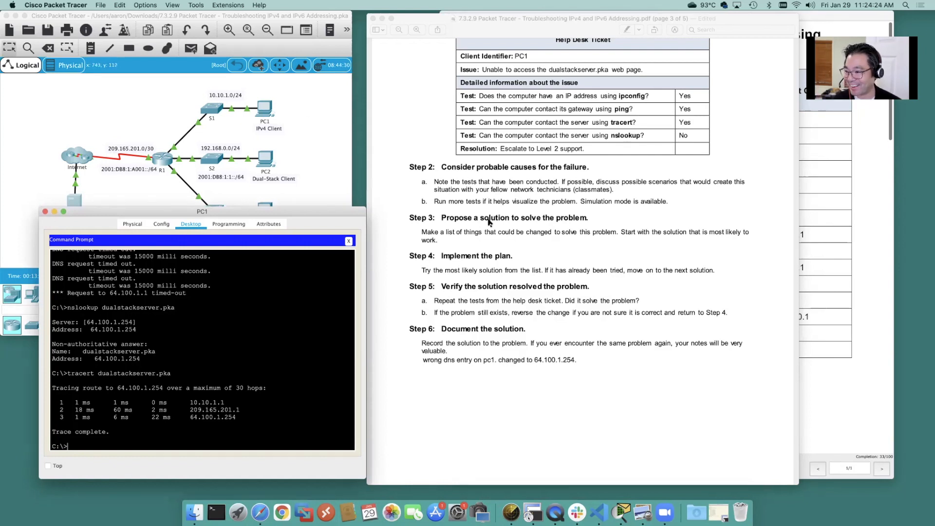
click(545, 292)
scroll(545, 293, down, 8)
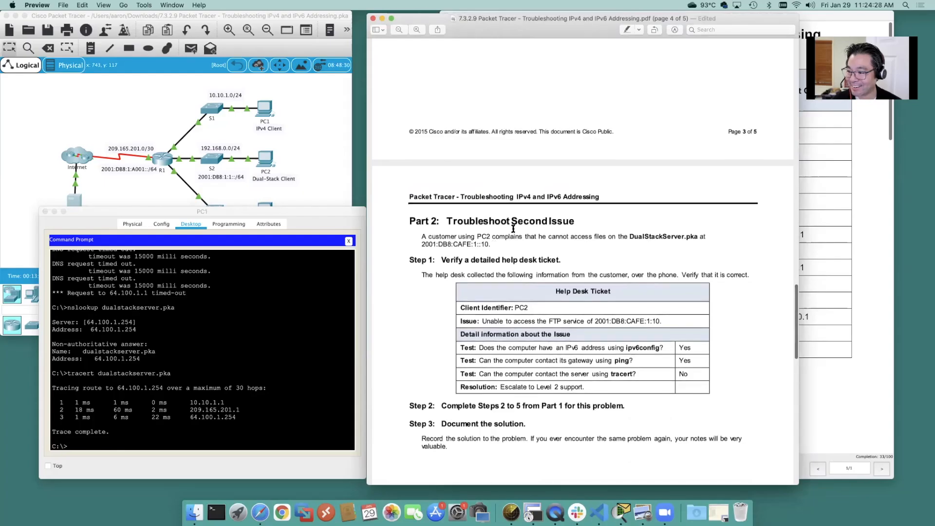
scroll(513, 228, down, 2)
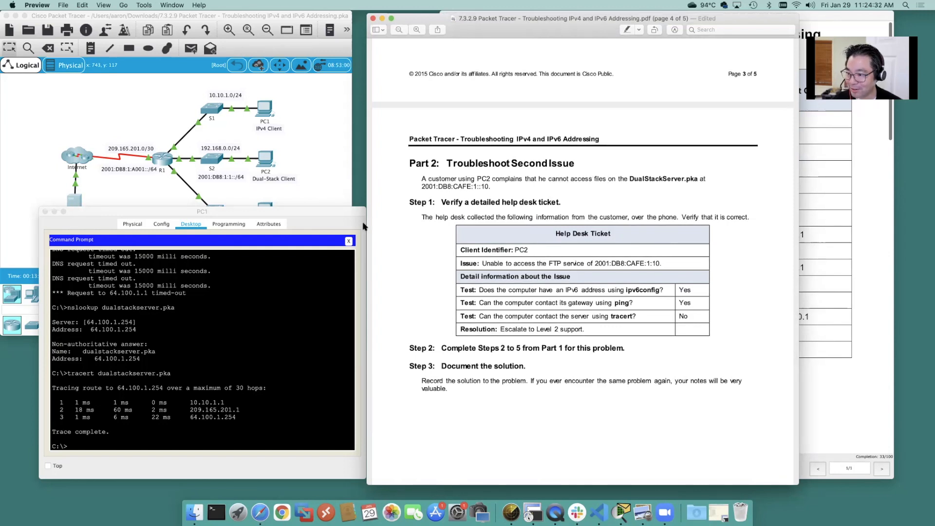
click(45, 213)
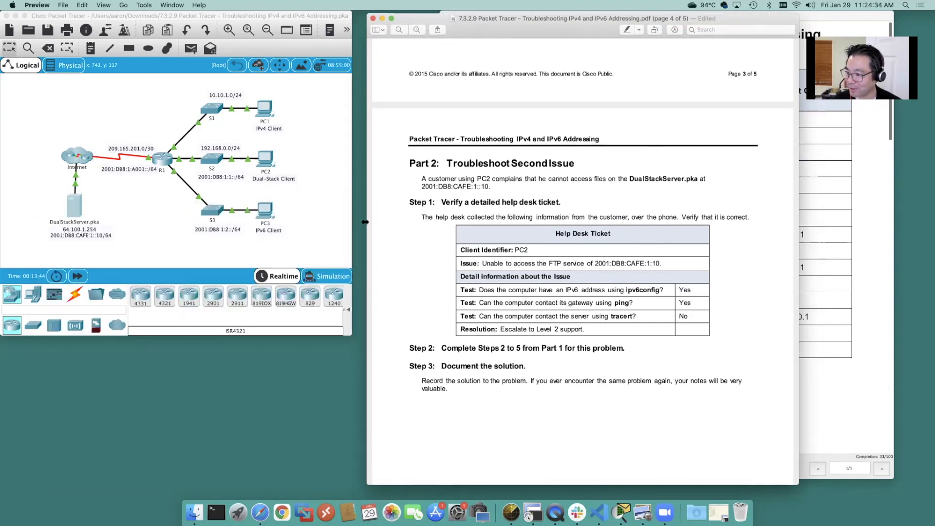
In PC2's Command Prompt, run ipv6config and ping the default gateway fe80::1.
click(267, 159)
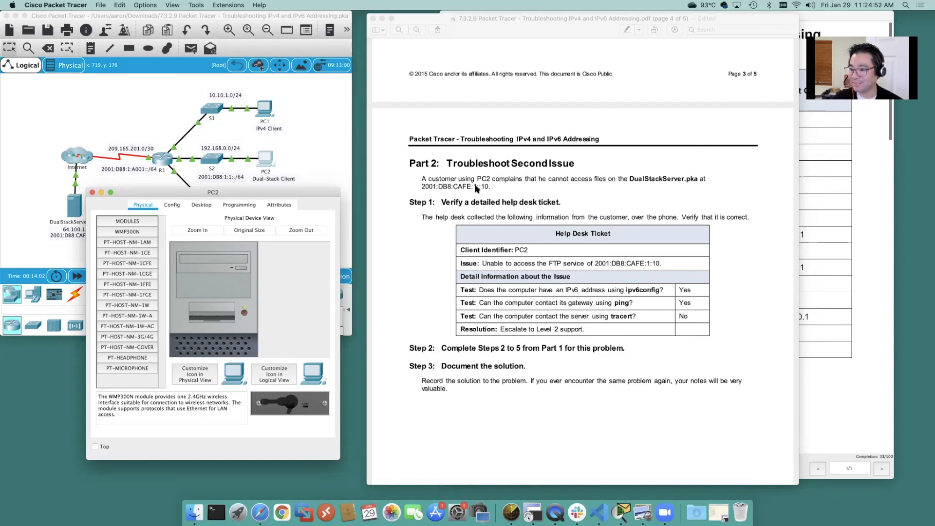
click(201, 205)
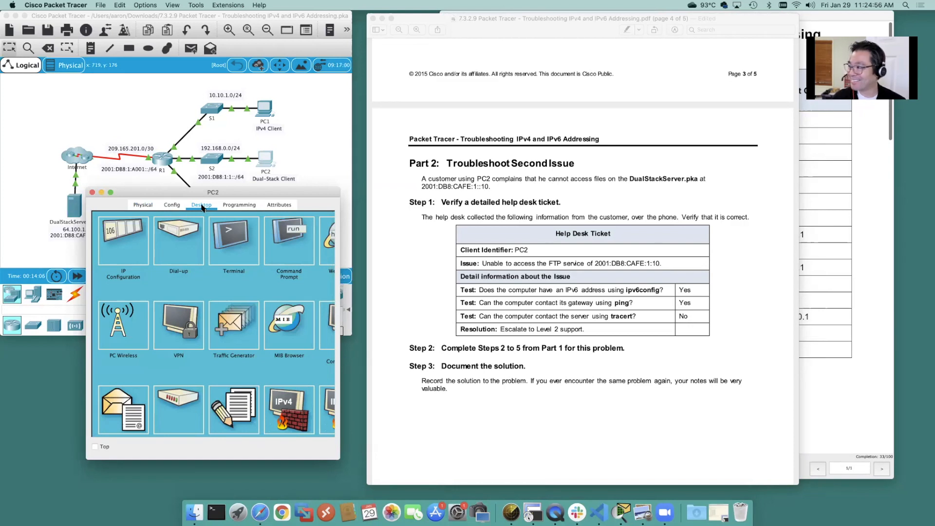
click(281, 243)
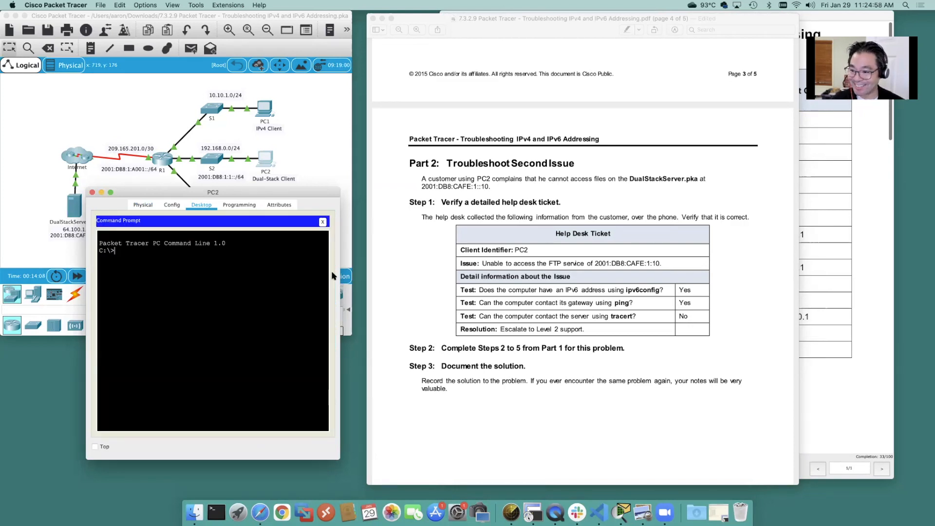
drag(341, 276, 386, 269)
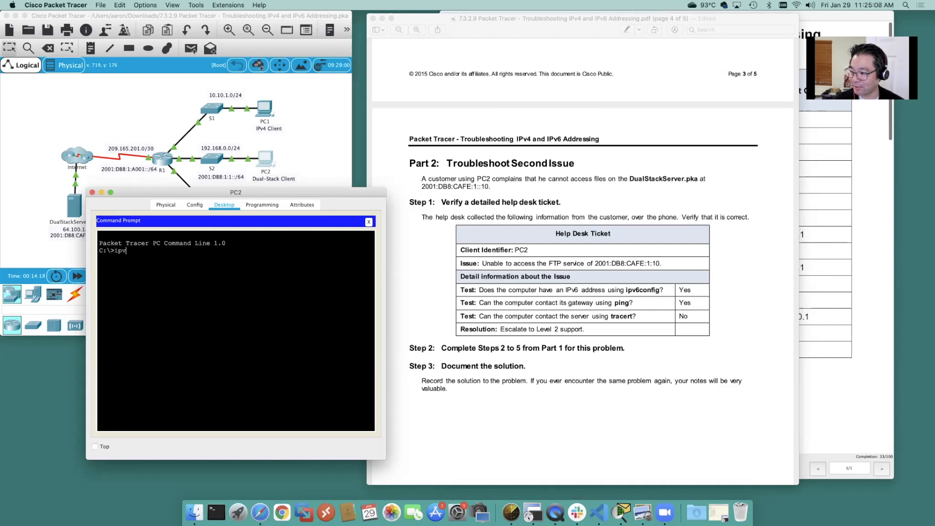
text(config)
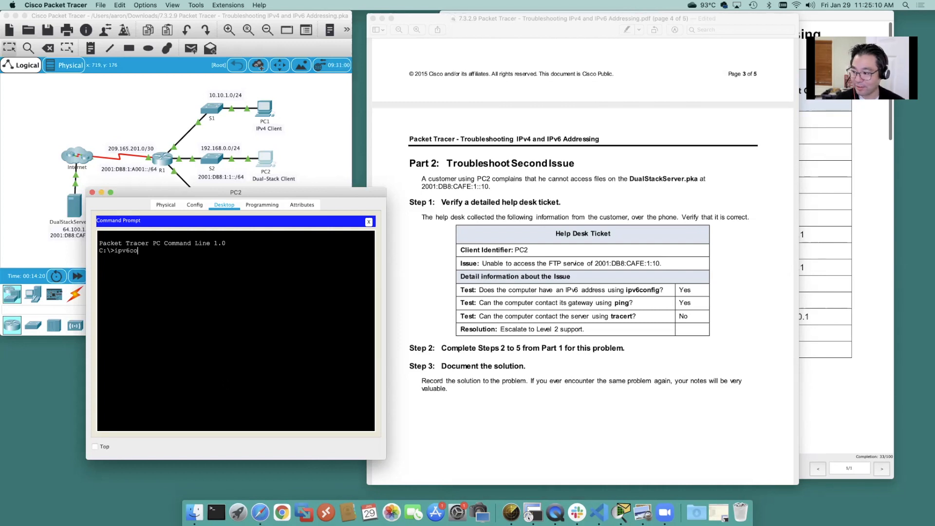
key(Return)
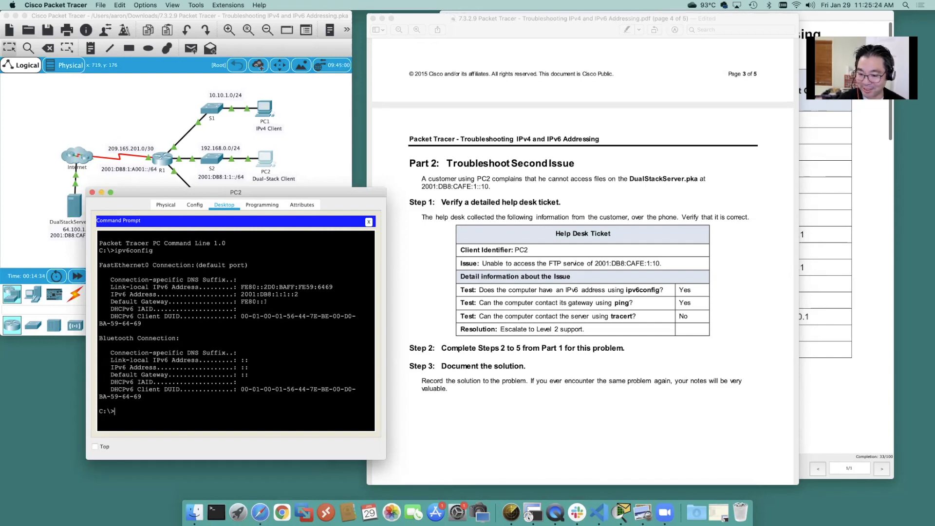
text(ping fe80::1)
key(Return)
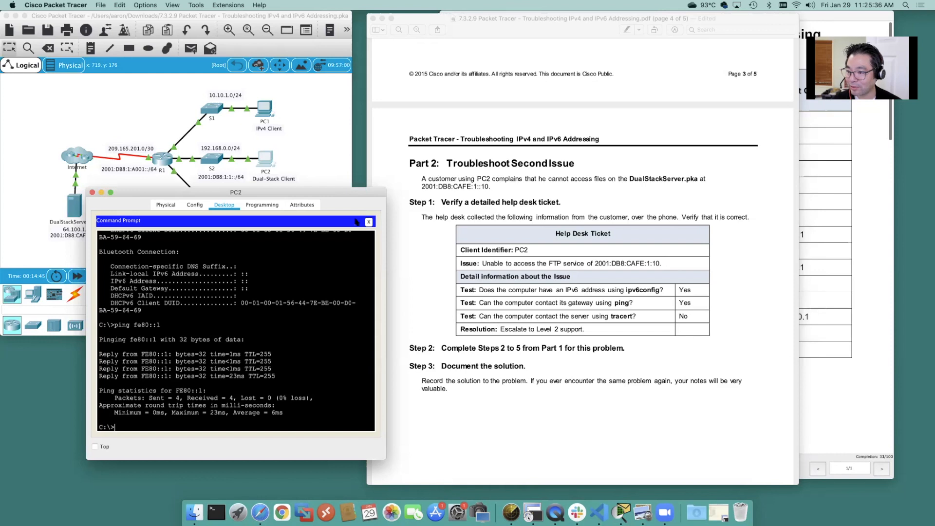
Trace the route from PC2 to the server at 2001:db8:cafe:1::10, fast-forwarding the network time with the topology in view.
drag(305, 194, 440, 203)
text(tracert 2001:d)
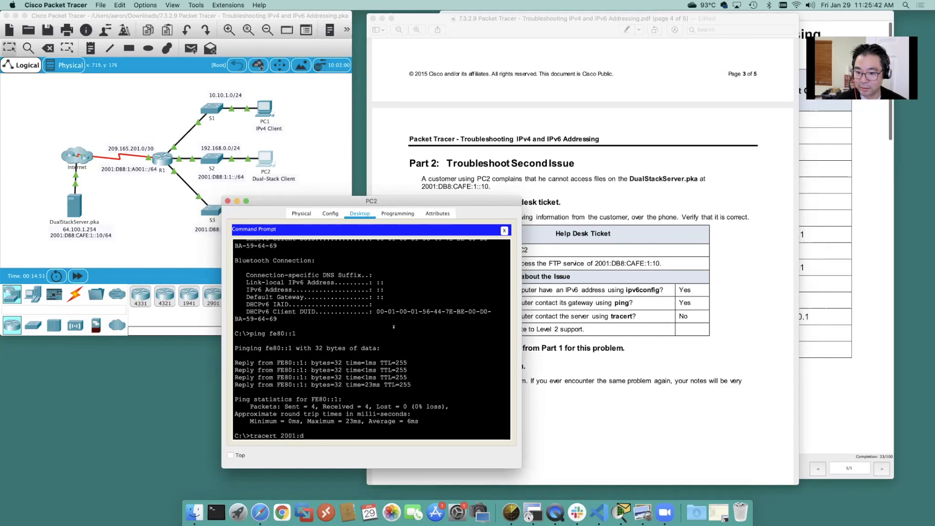
text(afe:1::10)
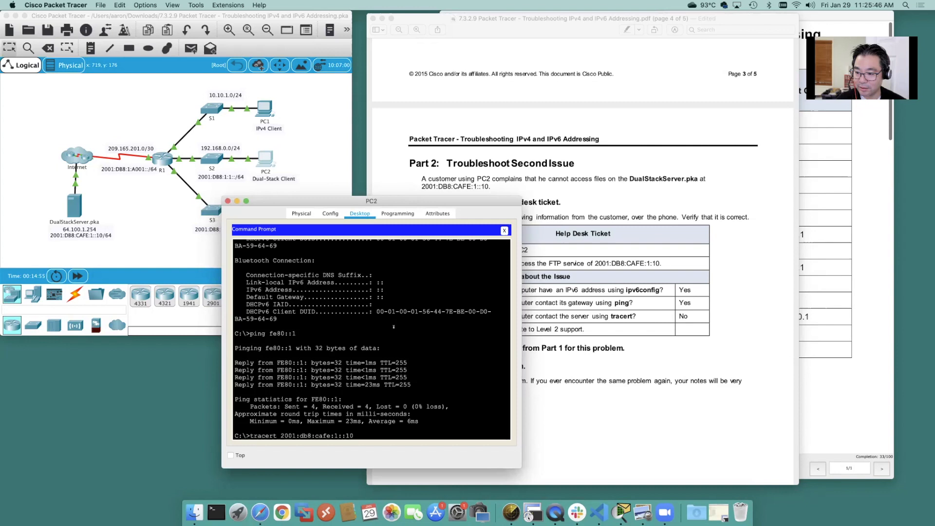
key(Return)
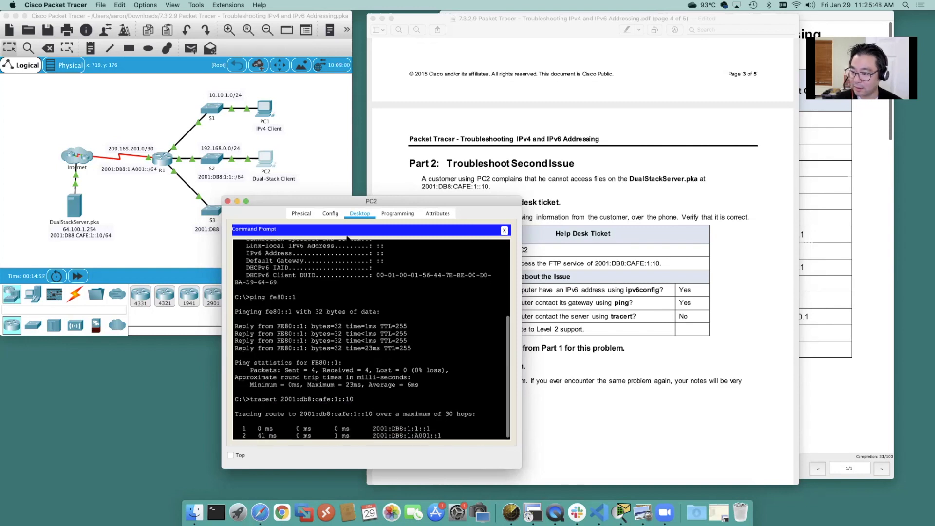
drag(422, 202, 559, 199)
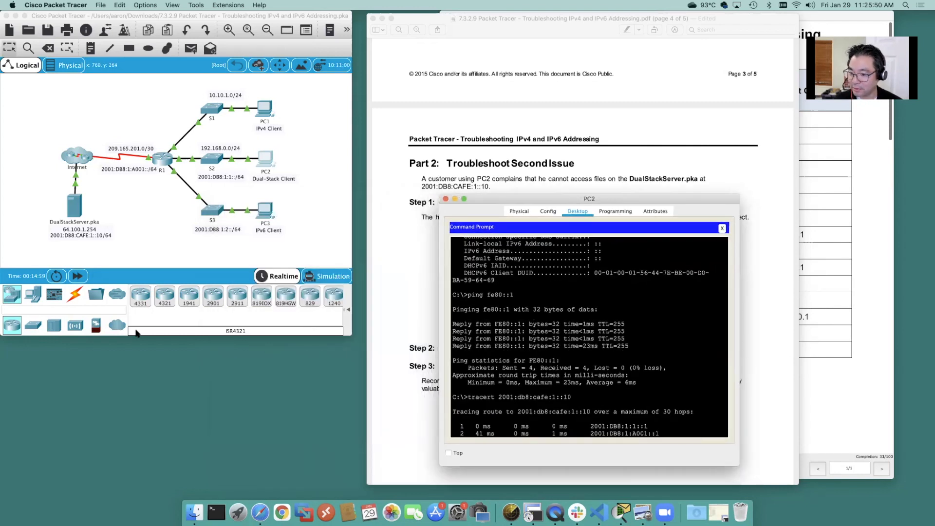
click(77, 277)
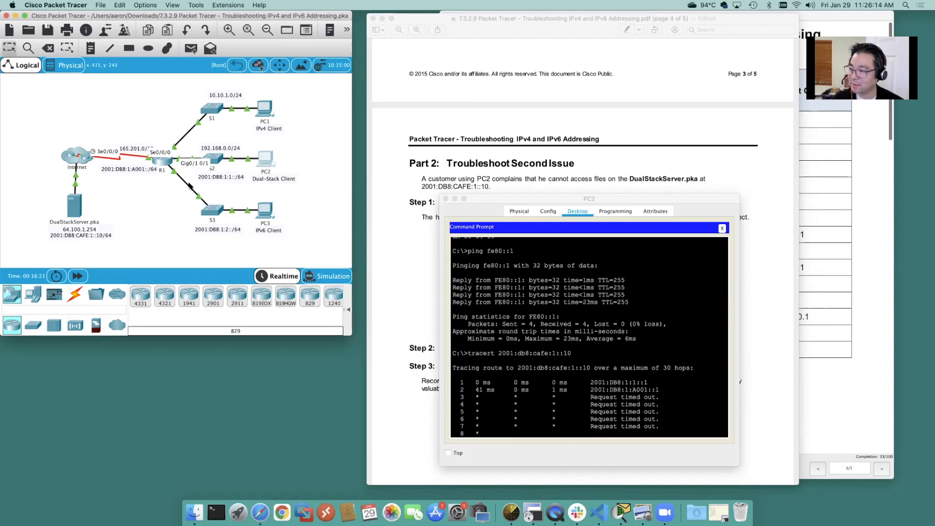
Run ipv6config in DualStackServer.pka's Command Prompt and widen the window to read the server's IPv6 settings.
mouse_move(190, 187)
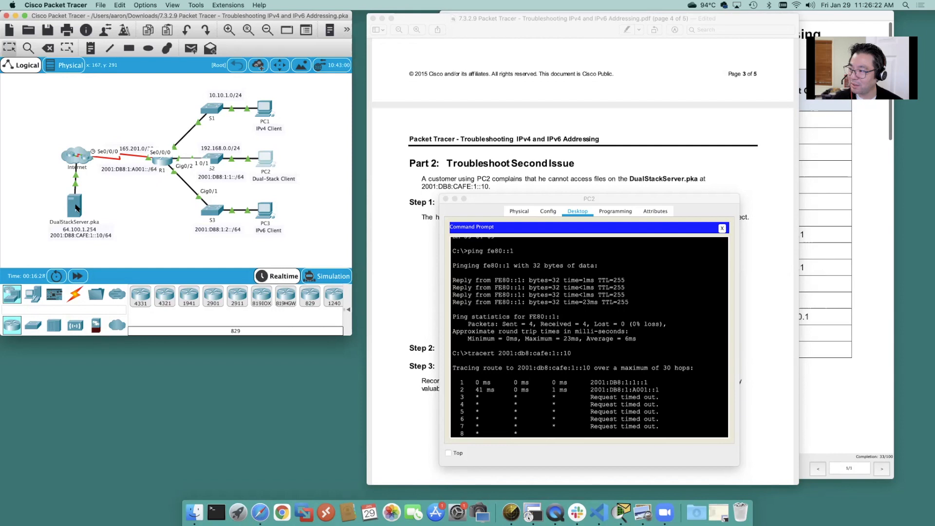
click(76, 208)
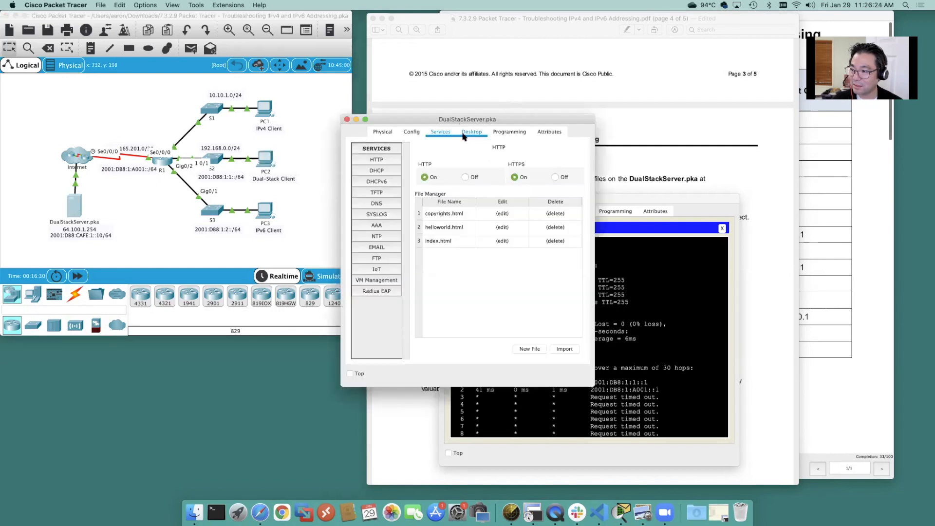
click(472, 132)
click(500, 163)
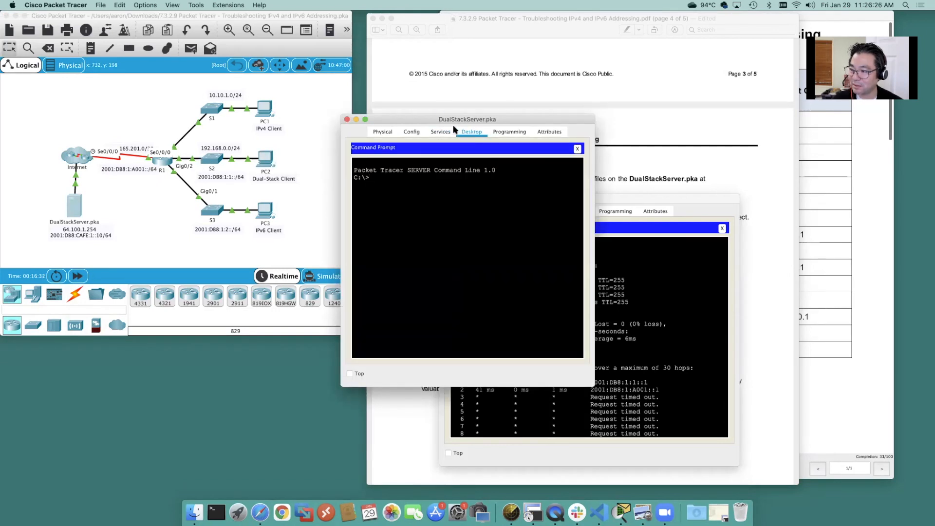
drag(431, 120, 343, 204)
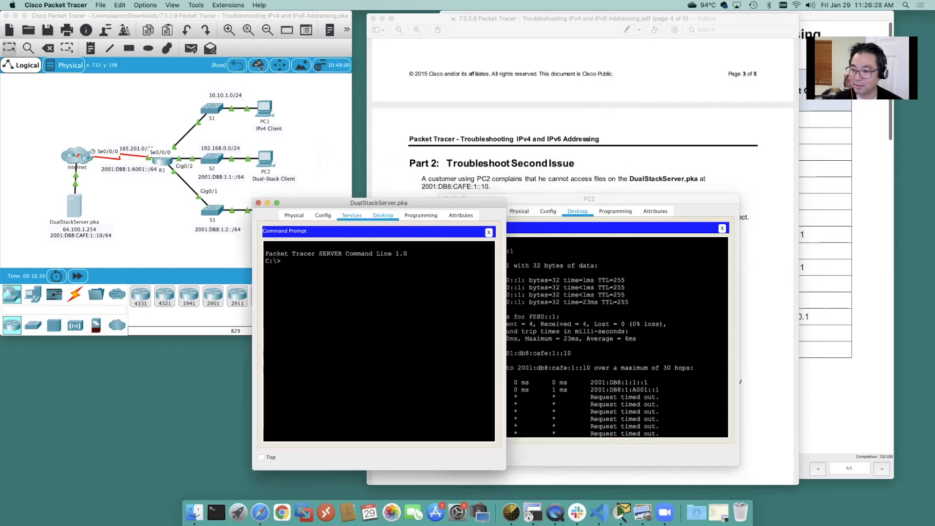
text(ip)
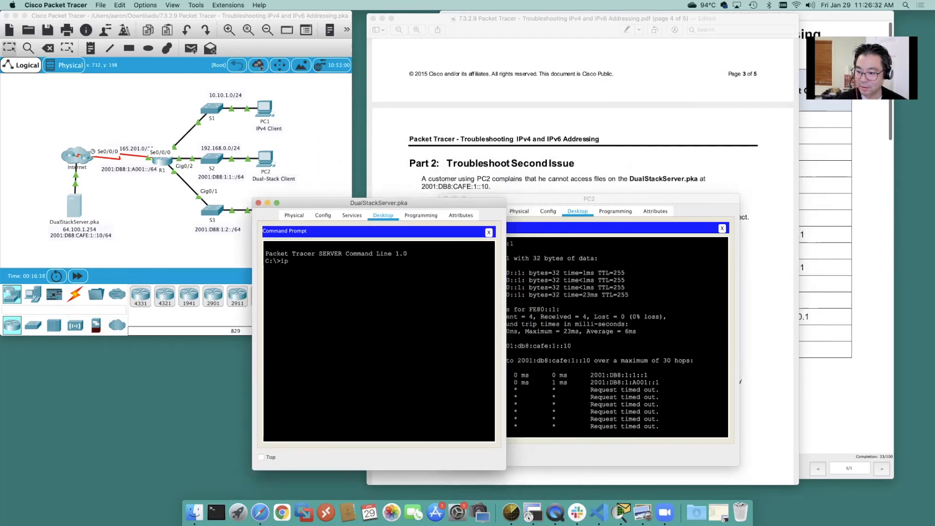
text(vv6config)
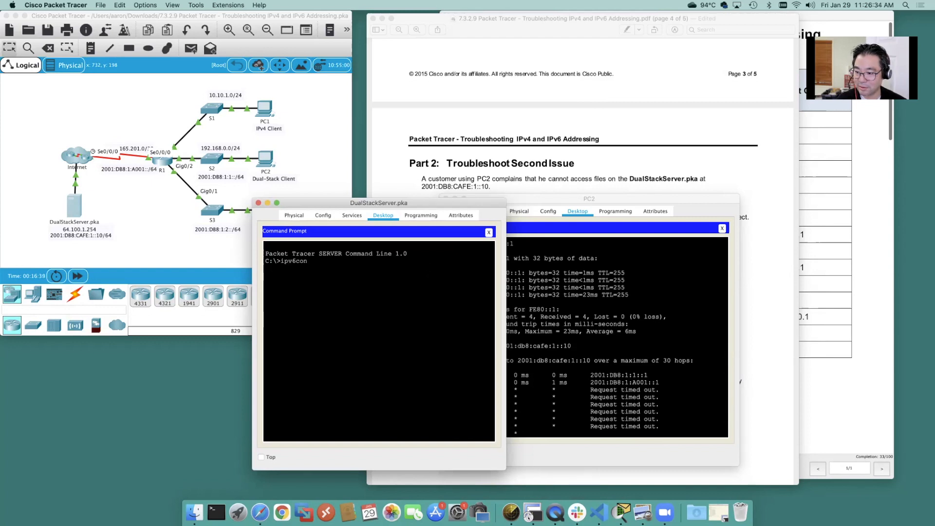
key(Return)
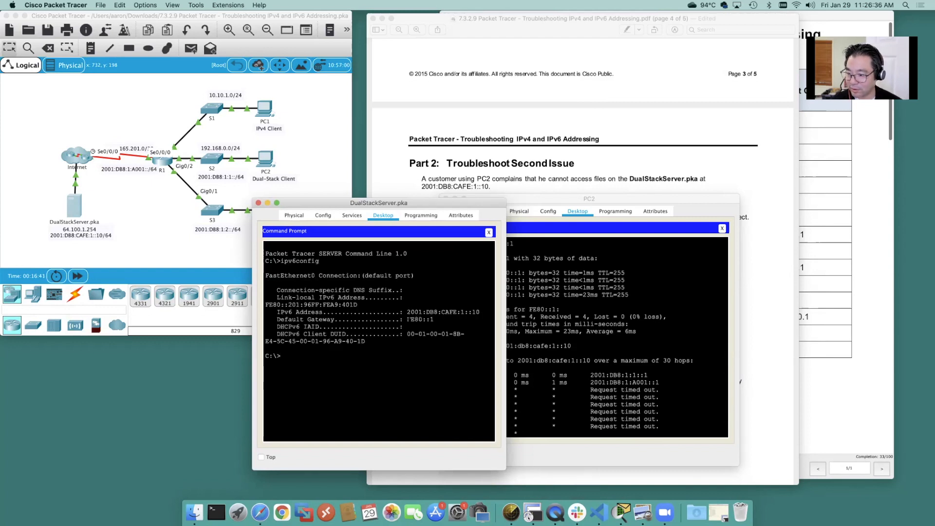
drag(506, 297, 627, 296)
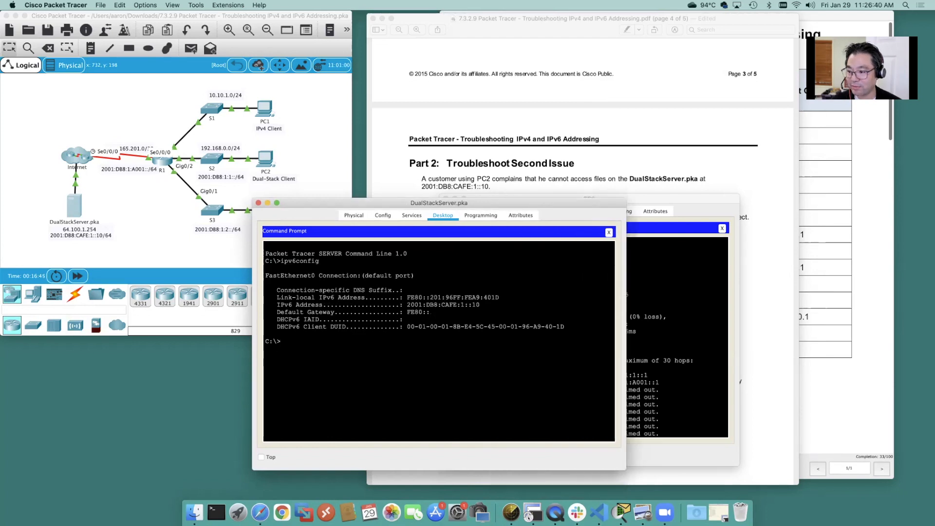
Check the addressing table in the PDF and set DualStackServer.pka's IPv6 default gateway to FE80::a in its IP Configuration.
click(609, 233)
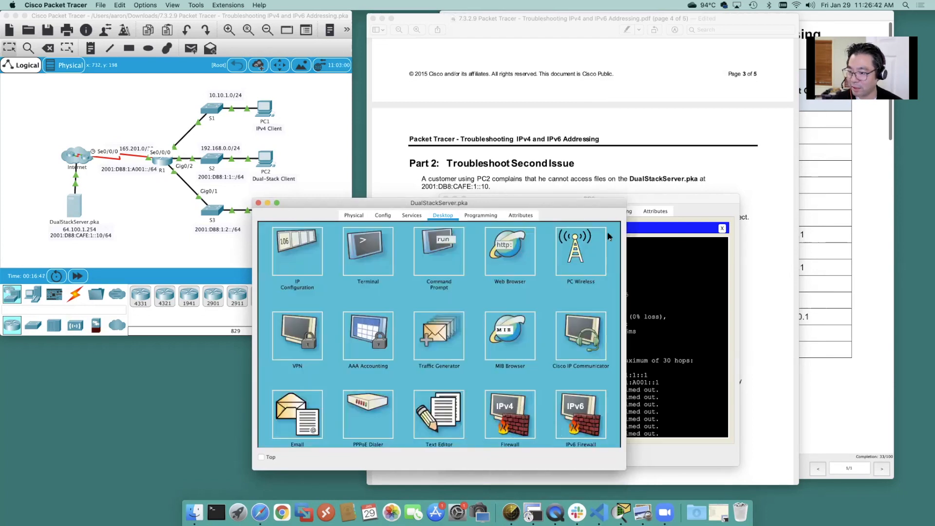
click(283, 256)
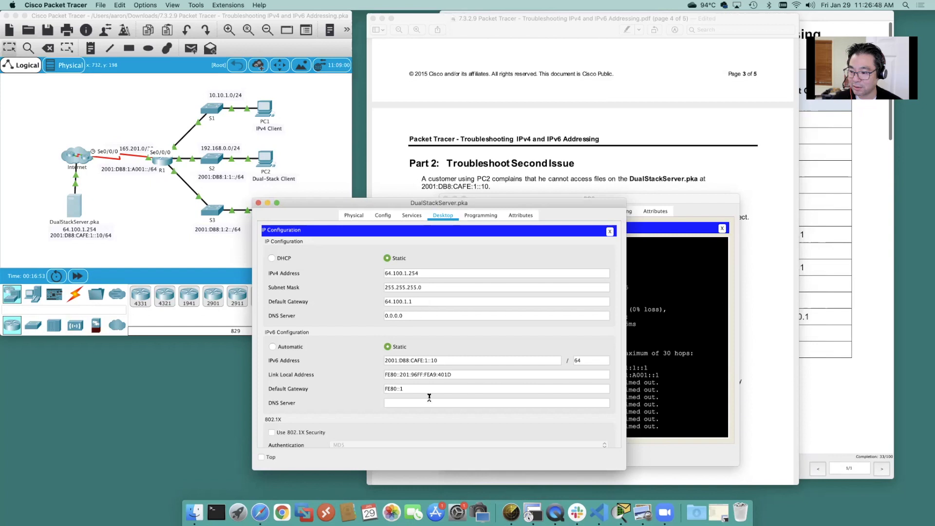
click(406, 389)
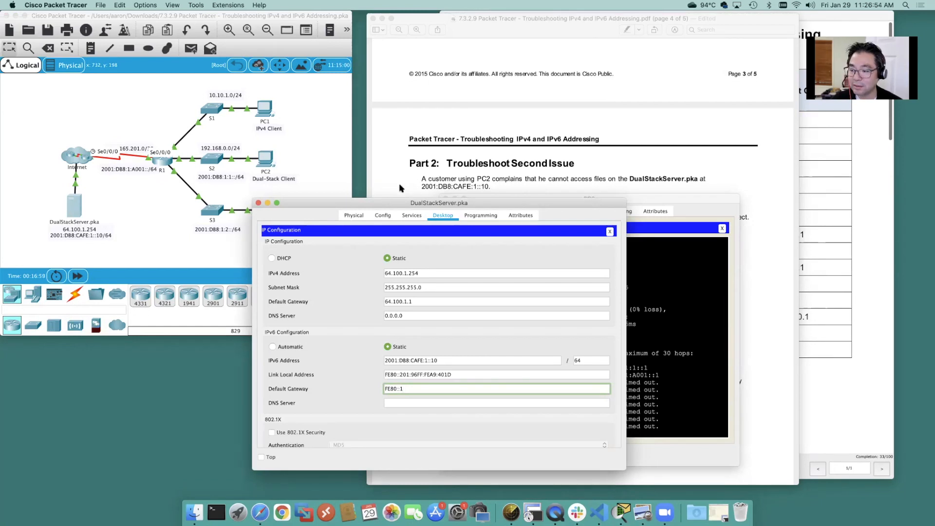
scroll(469, 178, up, 15)
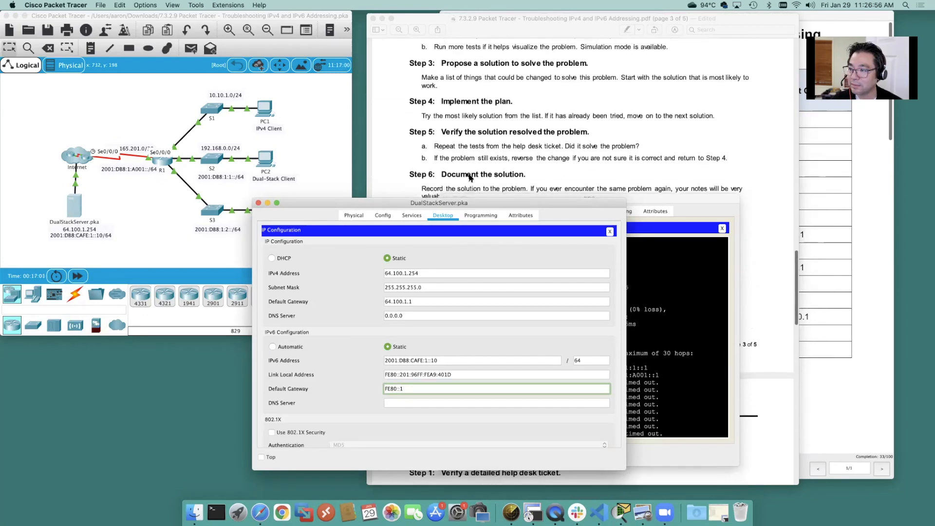
scroll(469, 178, down, 5)
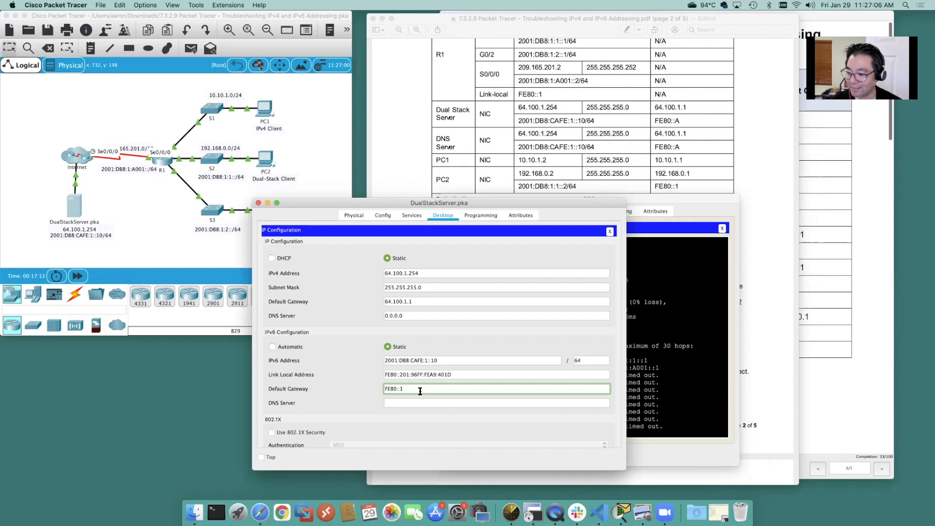
key(Tab)
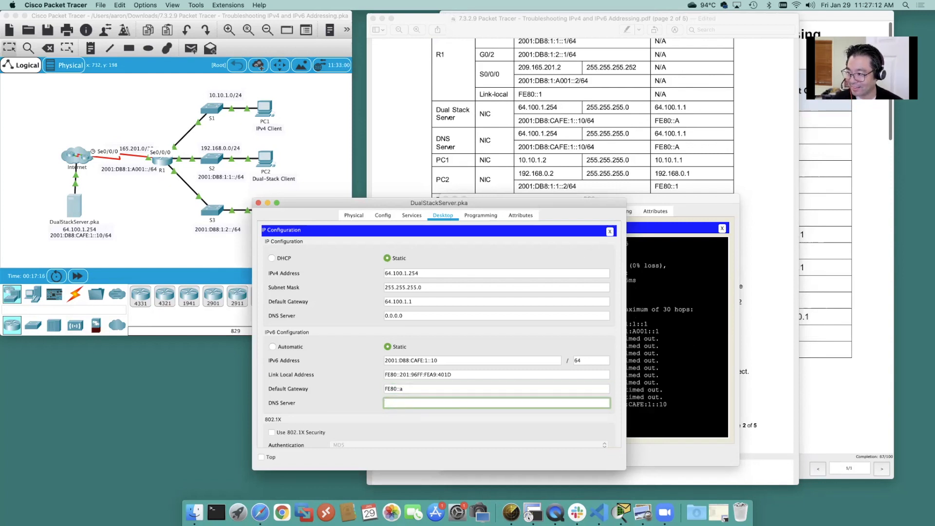
Repeat the route trace from PC2's Command Prompt to 2001:db8:cafe:1::10.
click(633, 231)
key(Up)
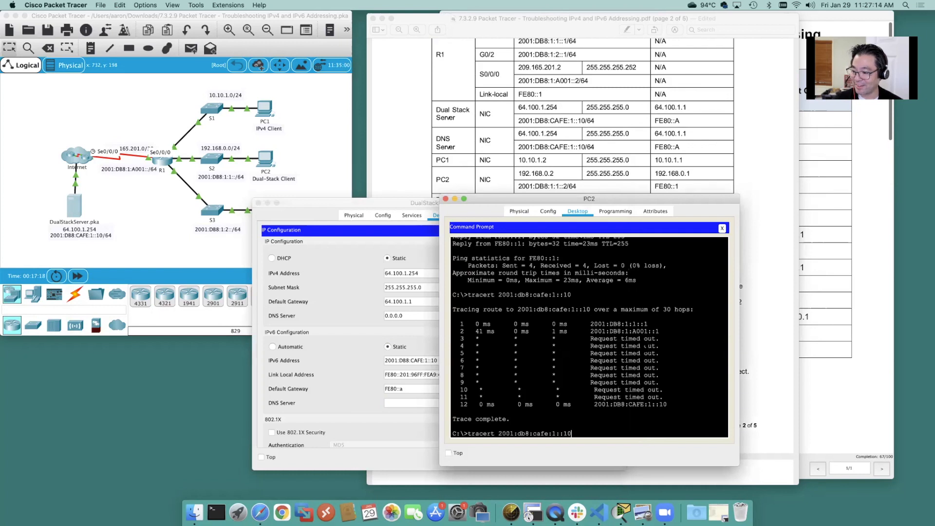
key(Return)
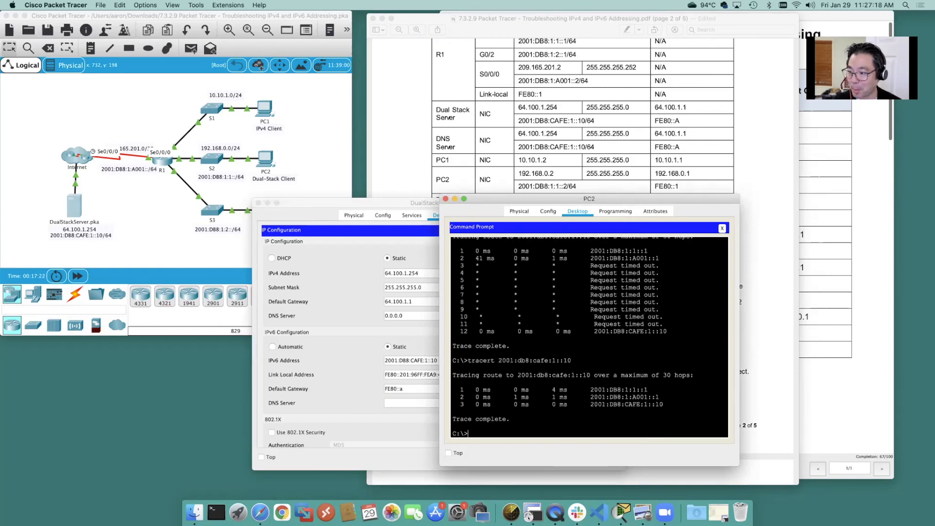
Move the PC2 and DualStackServer.pka windows off the lab PDF and shrink the server window to clear the addressing table.
drag(523, 195, 167, 196)
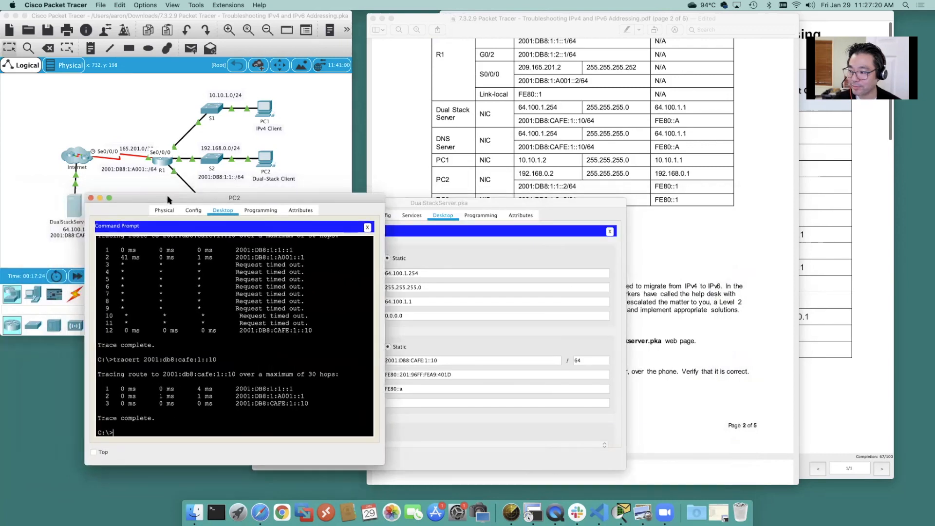
drag(411, 201, 188, 218)
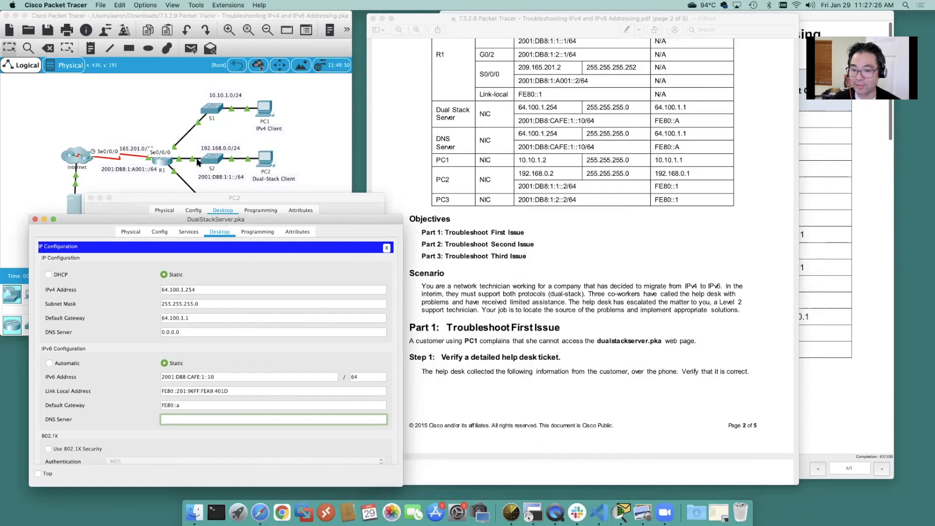
scroll(142, 168, down, 3)
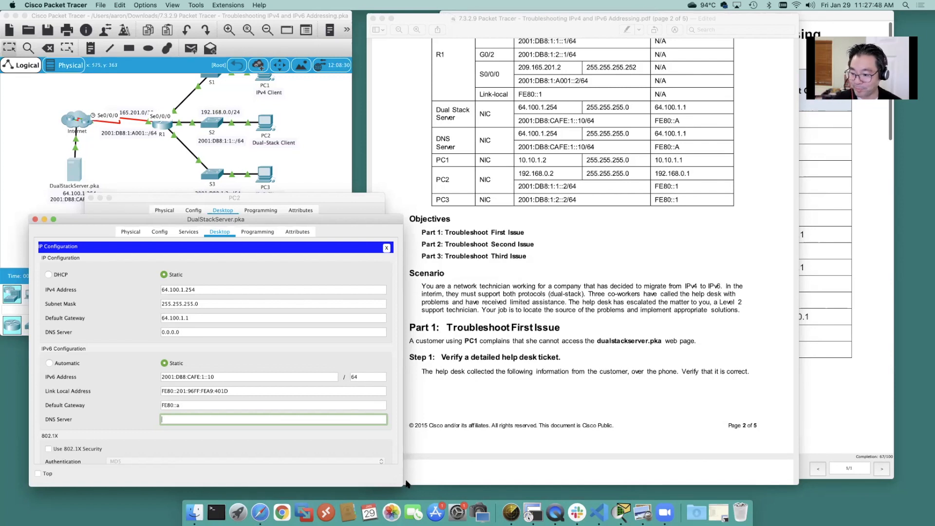
drag(401, 484, 366, 466)
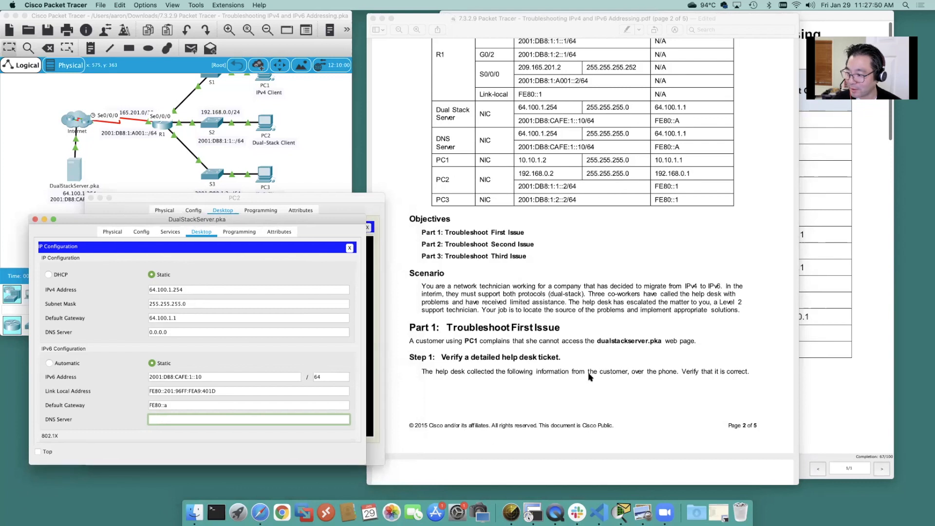
Document the fix under Part 2, Step 3 of the PDF: "dualstackserver.pka had a wrong ipv6 DG. changed to fe80::a.".
click(563, 365)
scroll(562, 365, down, 12)
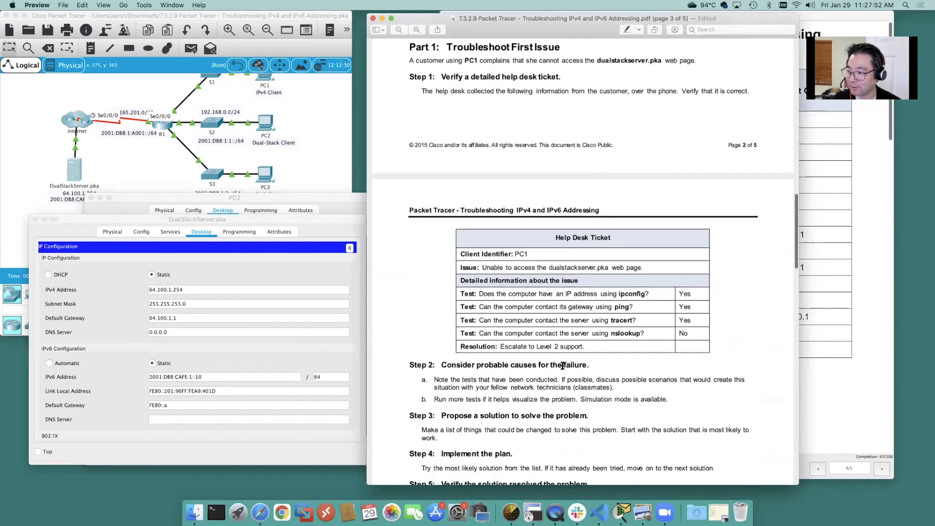
scroll(563, 366, down, 9)
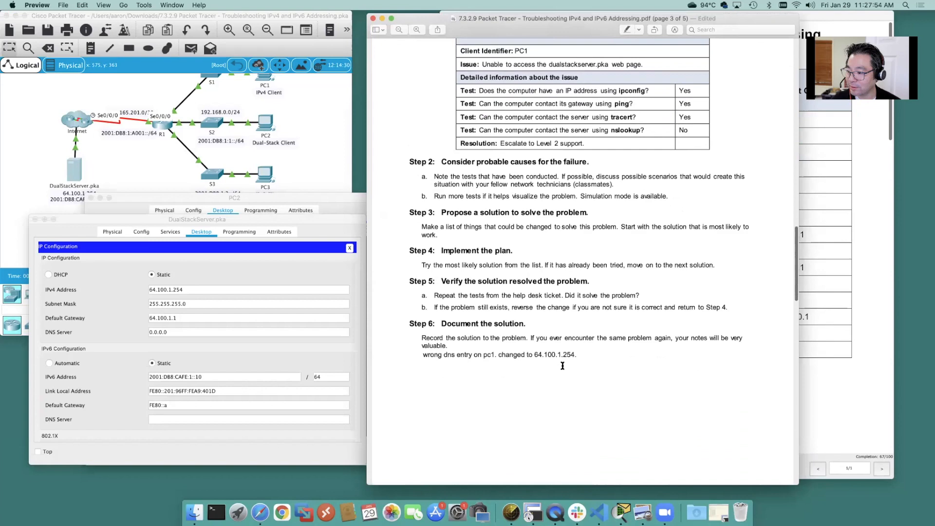
scroll(543, 302, up, 15)
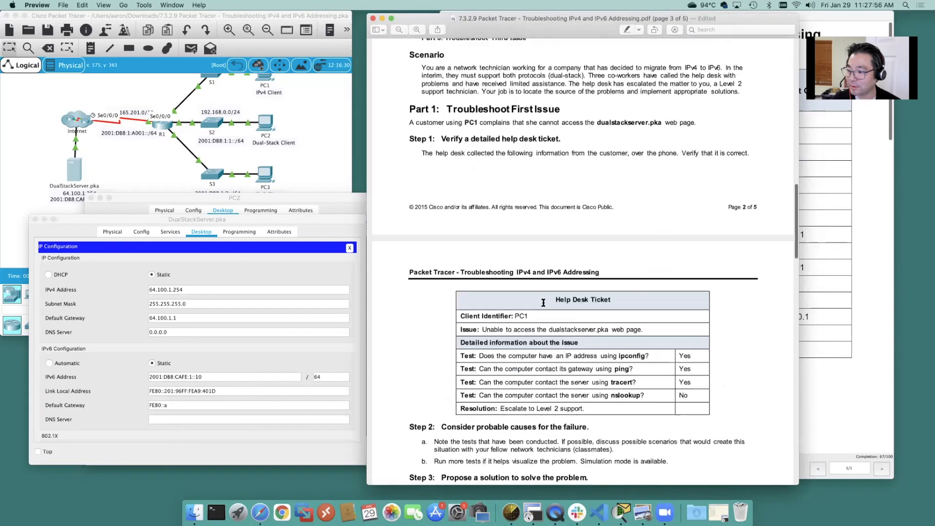
scroll(544, 302, up, 16)
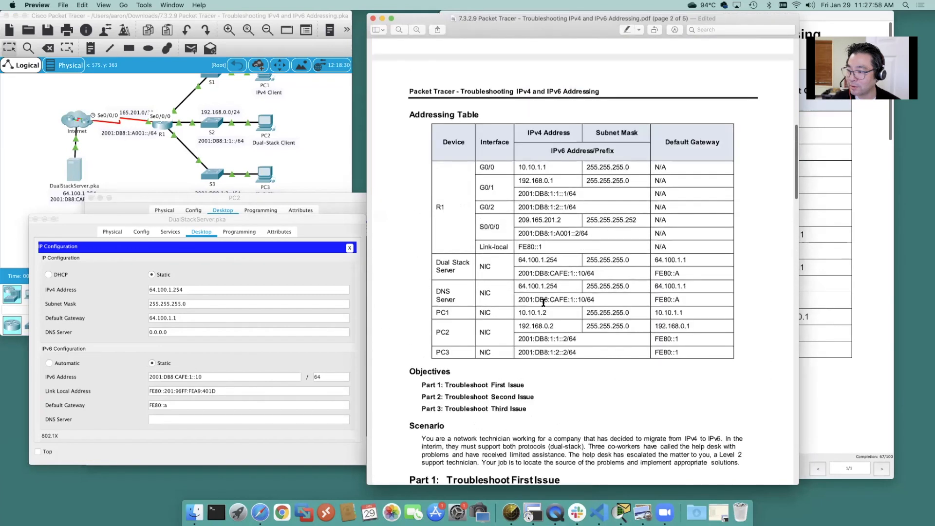
scroll(544, 302, down, 16)
scroll(543, 303, down, 20)
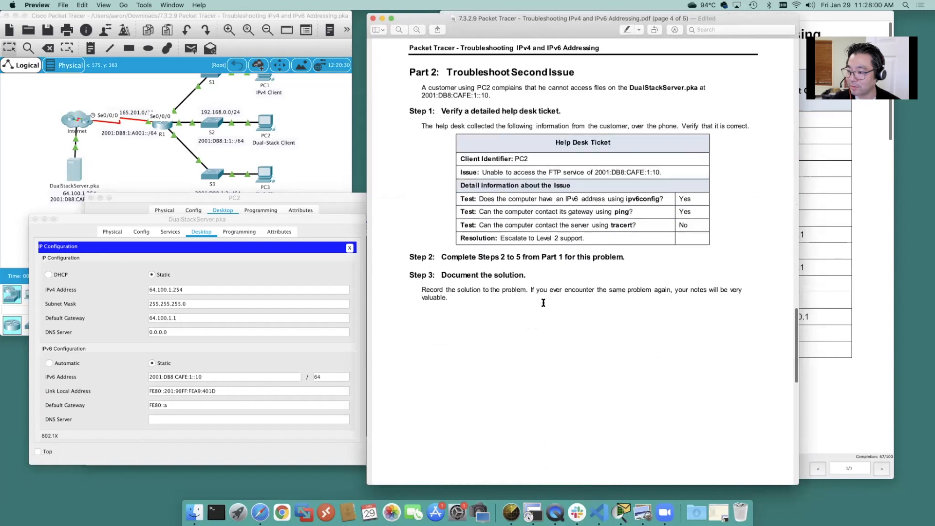
scroll(543, 303, down, 1)
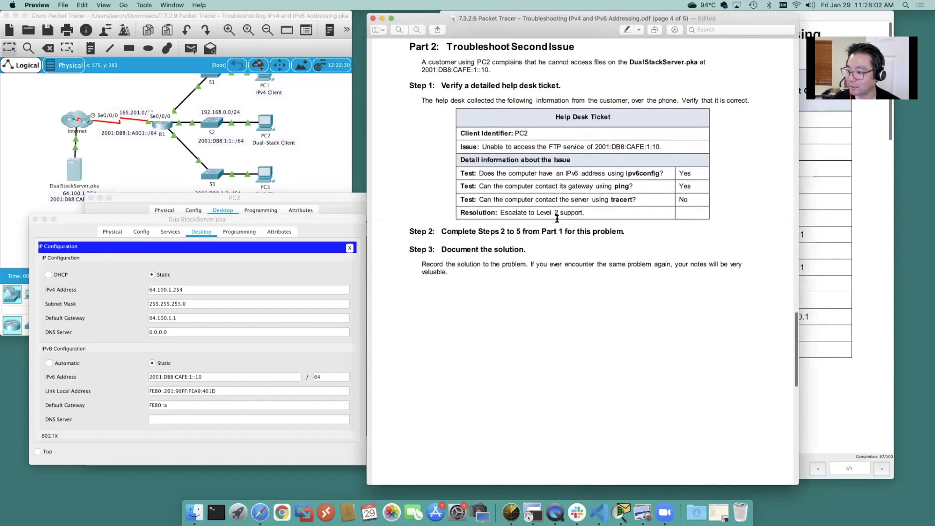
text(dualstackserver.pka)
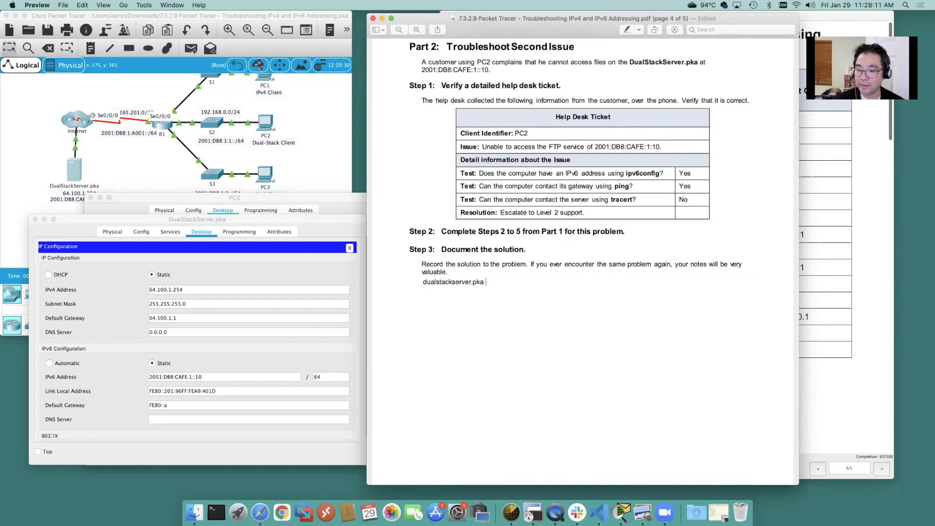
text( had a wrong ipv6 DG)
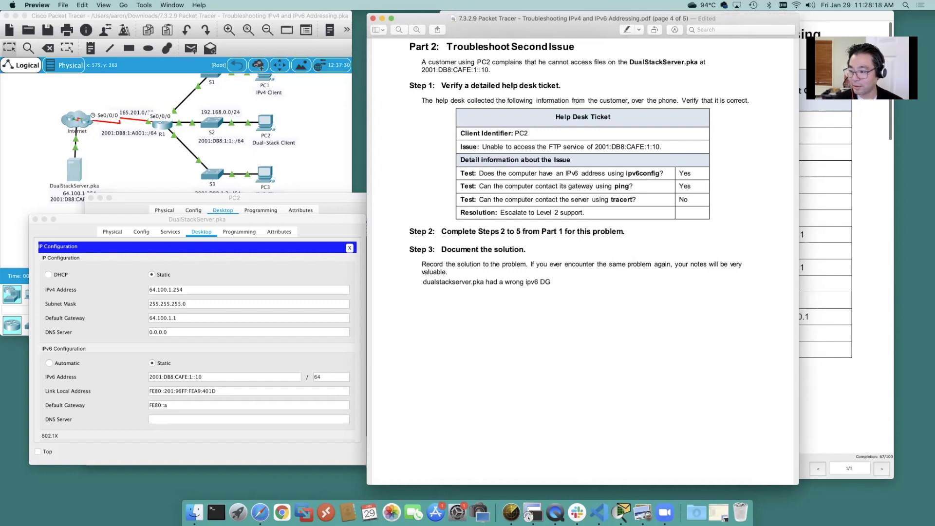
text(. Changed to fe80::a.)
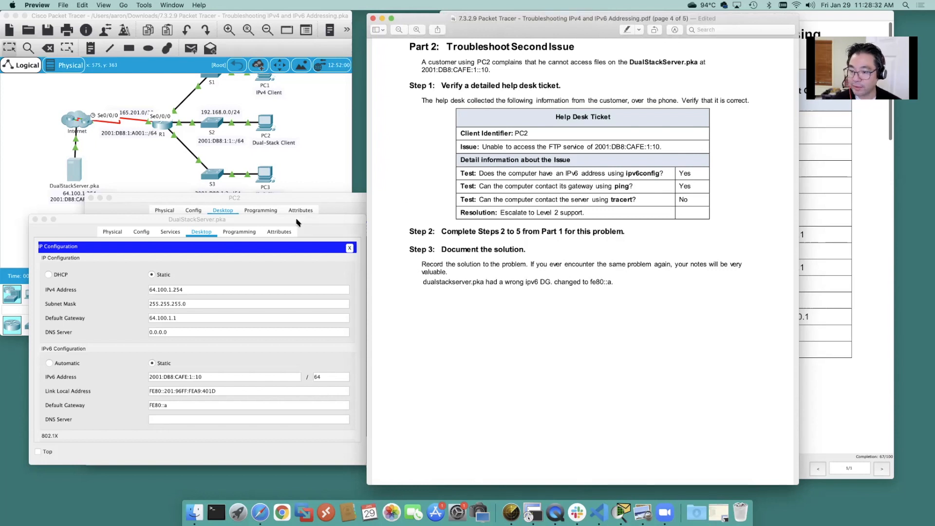
Close the DualStackServer.pka and PC2 windows and bring up the Part 3 help desk ticket for PC3.
drag(286, 221, 306, 222)
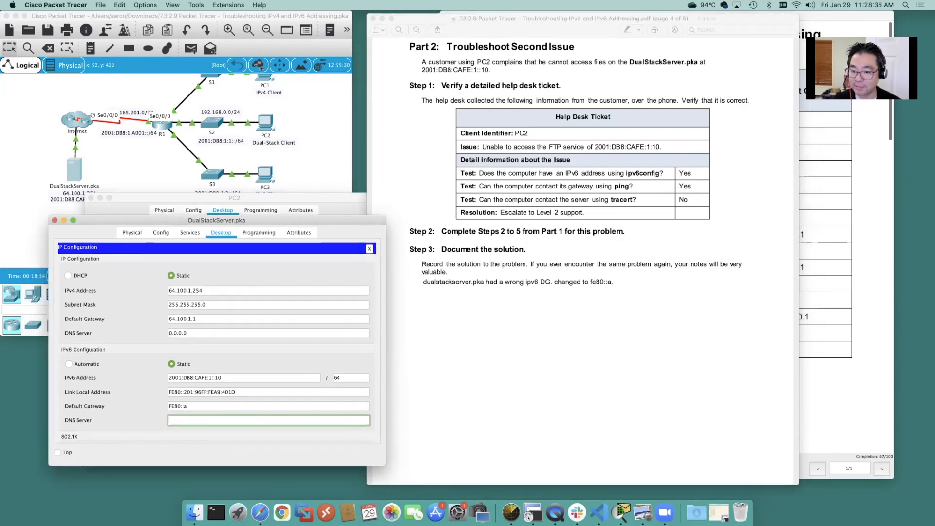
click(54, 220)
click(90, 197)
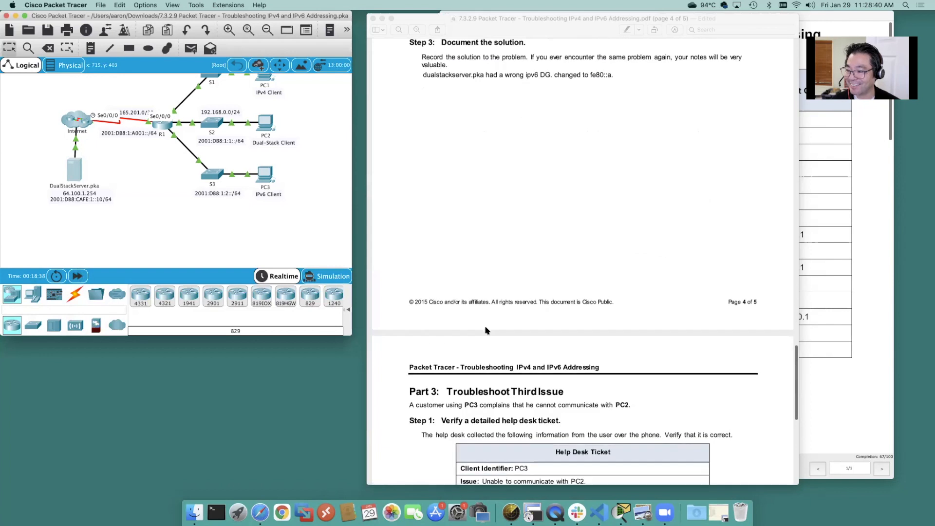
scroll(490, 200, down, 10)
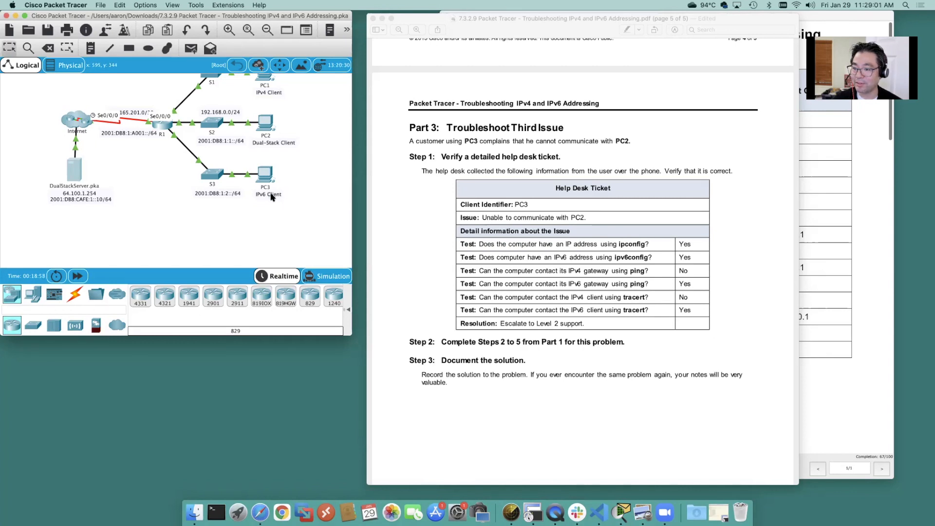
Open PC3 beside the PDF and replace its Command Prompt with IP Configuration to inspect the IPv4 and IPv6 settings.
click(264, 173)
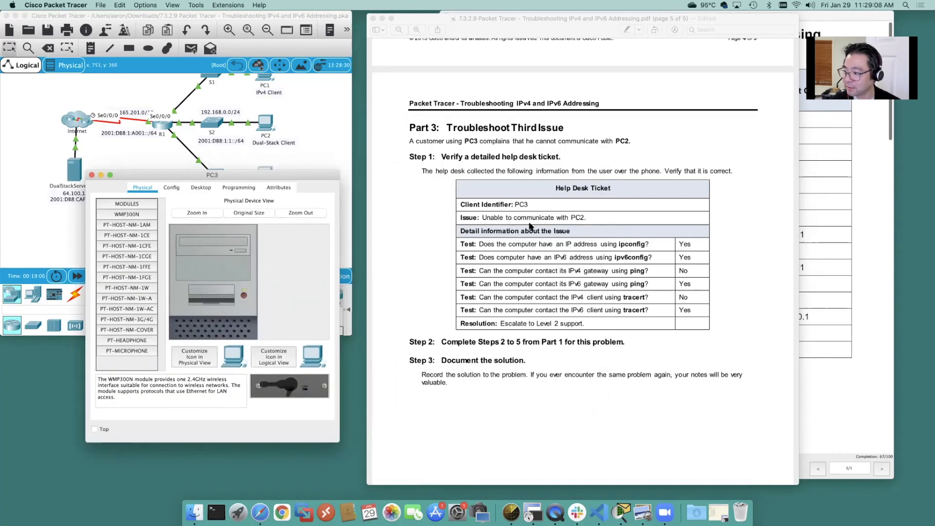
click(230, 188)
click(329, 217)
drag(280, 178, 242, 214)
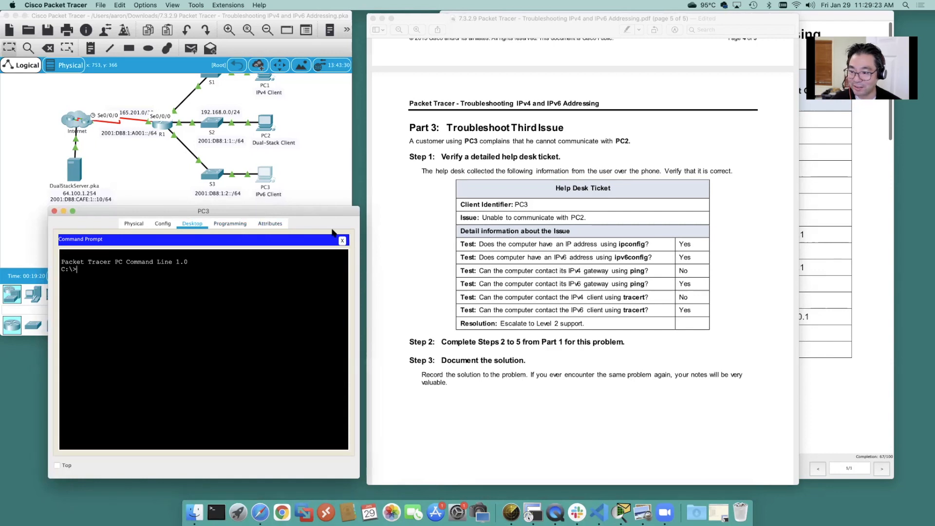
click(342, 240)
click(100, 265)
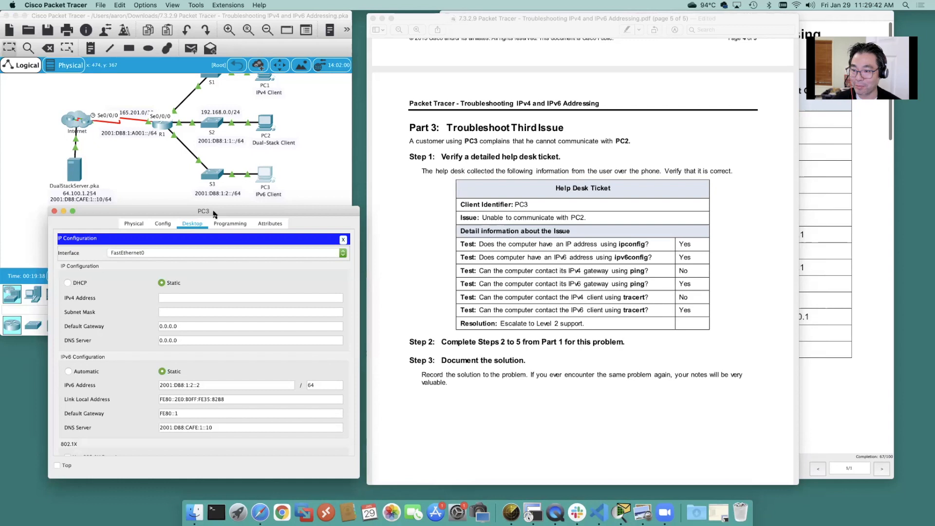
Replace PC3's IP Configuration with the Command Prompt and trace the IPv6 route to PC2 with "tracert 2001:db8:1:1::2".
click(343, 240)
click(263, 258)
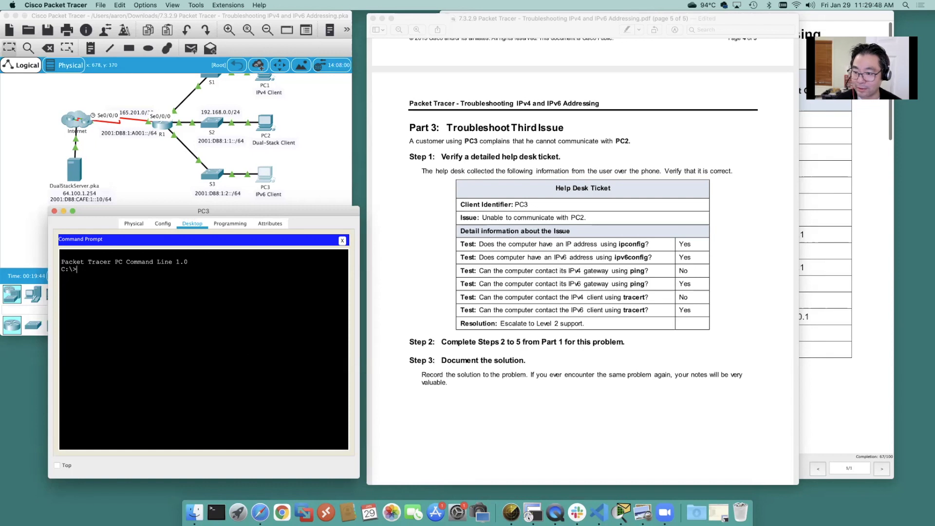
text(tracert 2001:db8:)
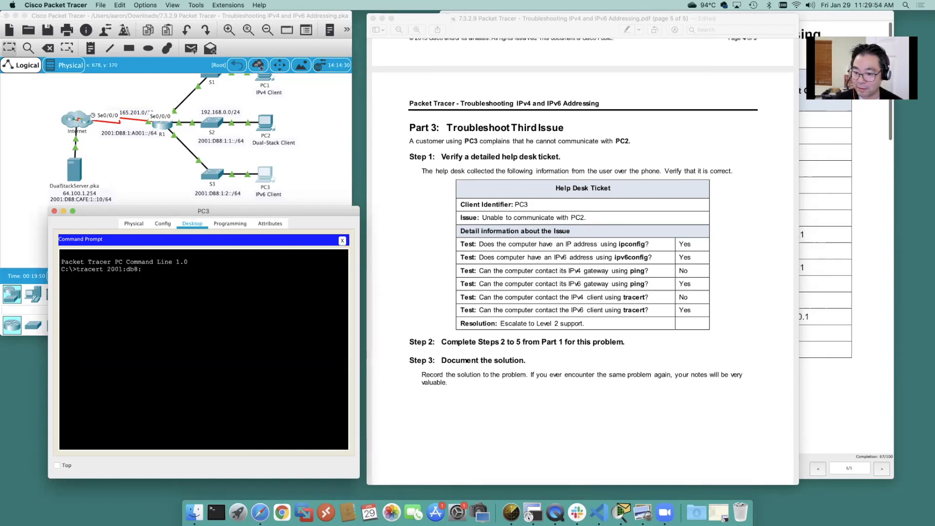
text(1:)
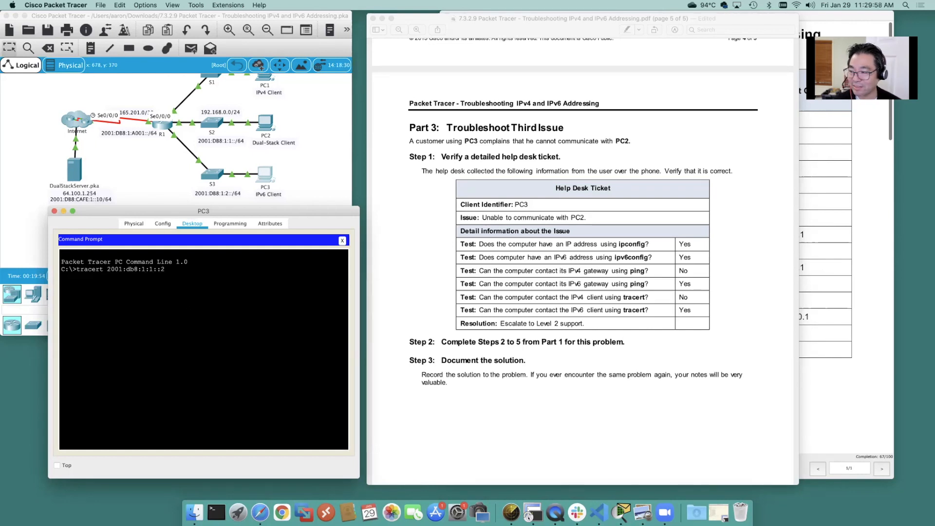
text(1::2)
key(Return)
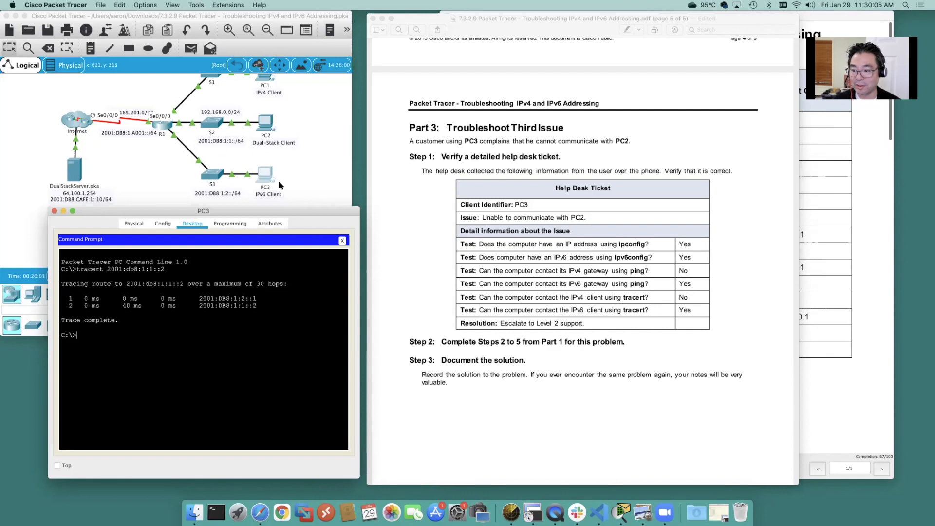
Open PC2 to inspect its IPv4 default gateway in IP Configuration, and move the window clear of the topology.
click(266, 124)
click(393, 156)
drag(412, 122, 278, 66)
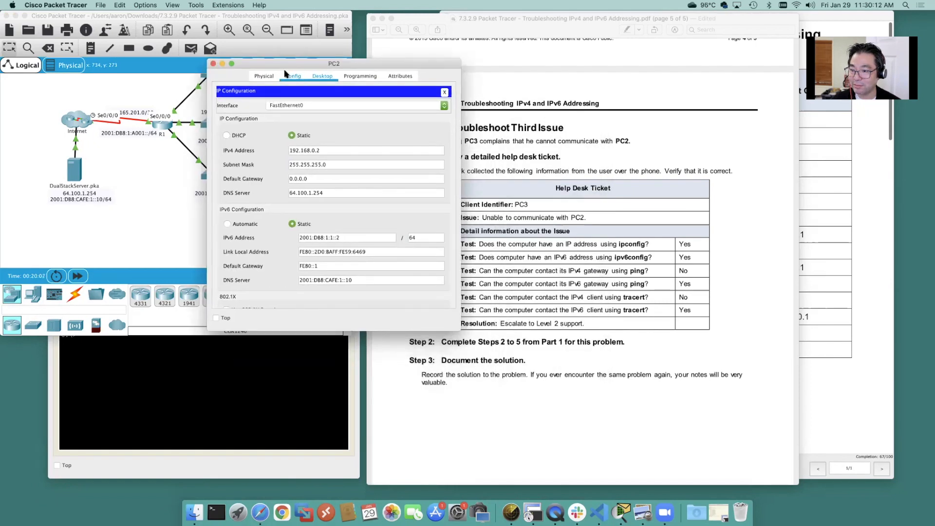
double_click(320, 181)
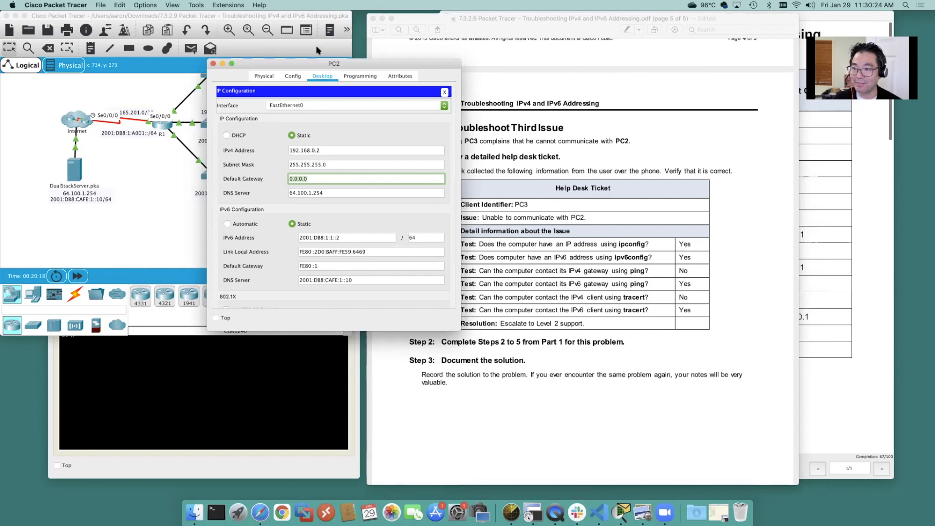
drag(305, 65, 436, 99)
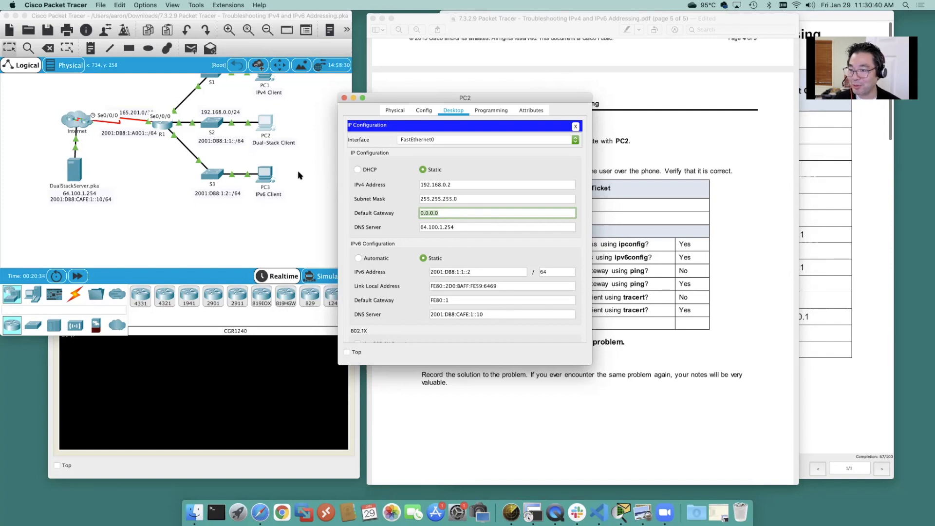
Open PC1's Command Prompt beside PC2's window and try a continuous ping to PC2 with "ping 192.168.0.2 -t".
scroll(288, 198, up, 3)
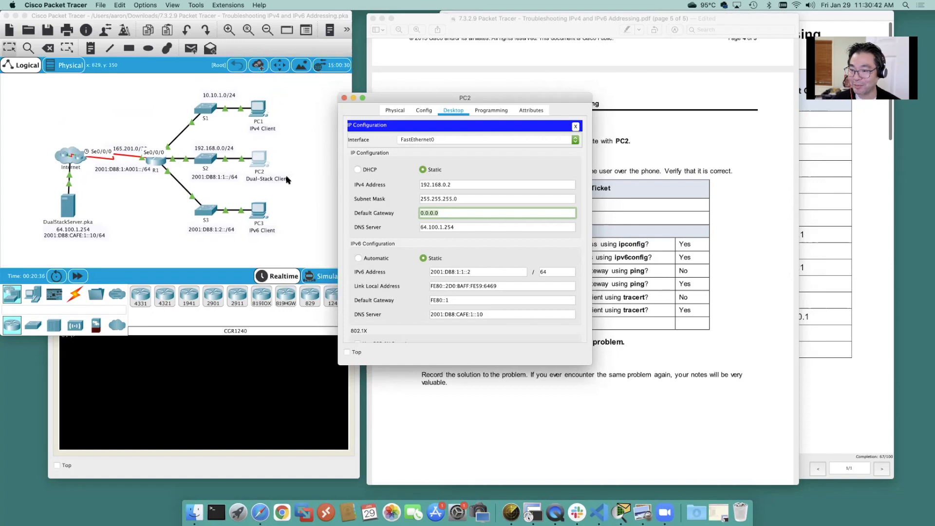
click(258, 106)
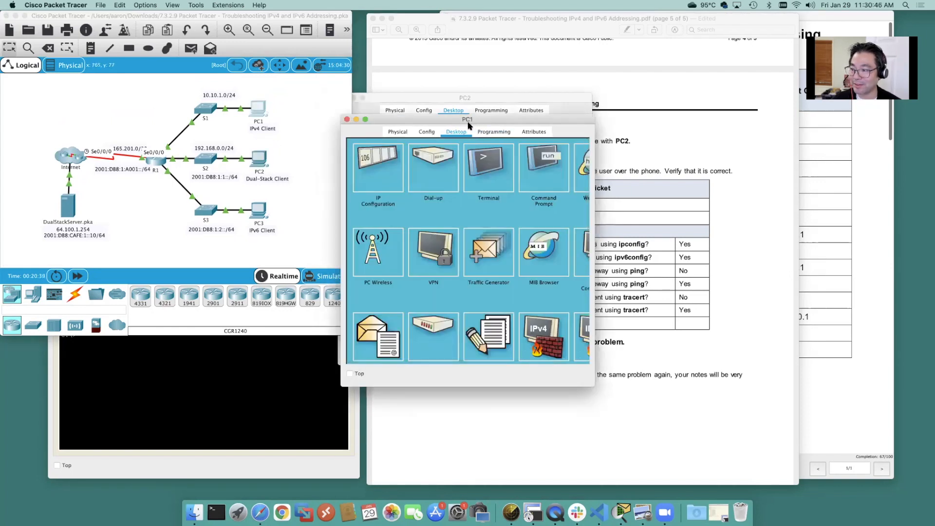
drag(454, 120, 709, 117)
click(793, 168)
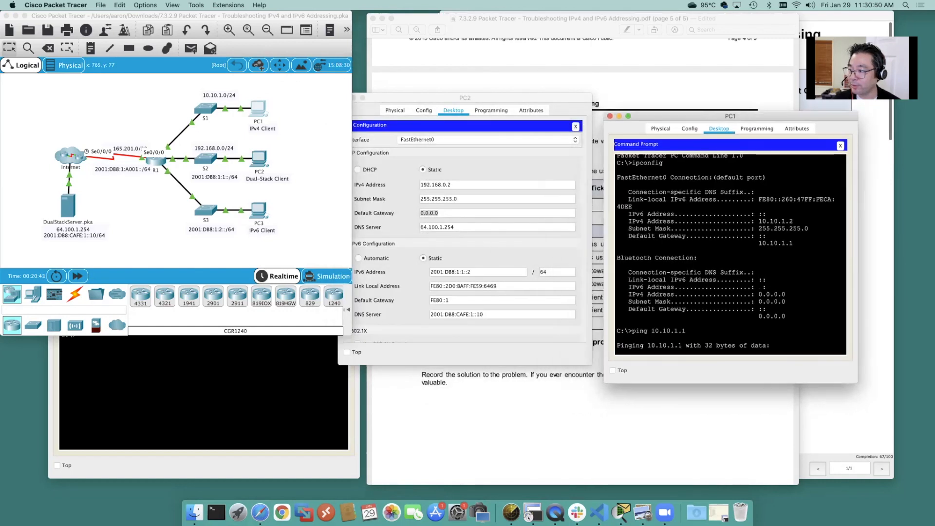
text(ping)
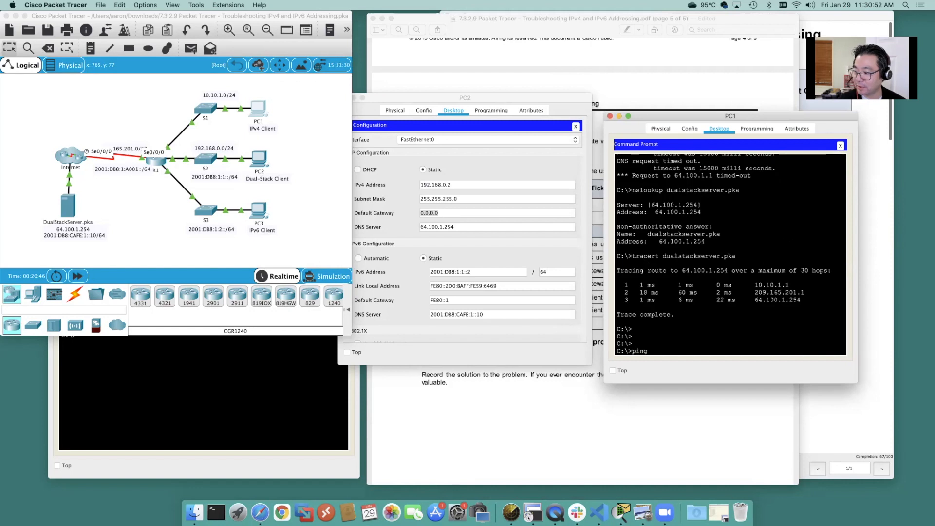
text( 192.168.0.2 -t)
key(Return)
Rewrite the command as "ping -t 192.168.0.2", run it on PC1, and fast-forward the simulation time.
key(Up)
key(BackSpace)
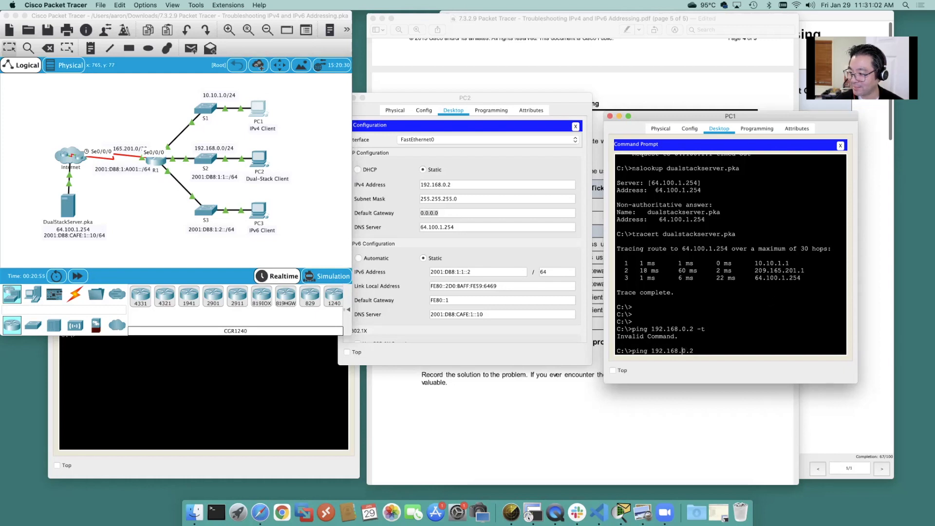
key(Left)
key(Left)
key(Left)
key(Left)
key(Left)
key(Left)
key(Left)
key(Left)
key(Left)
key(Left)
key(Left)
text(-t)
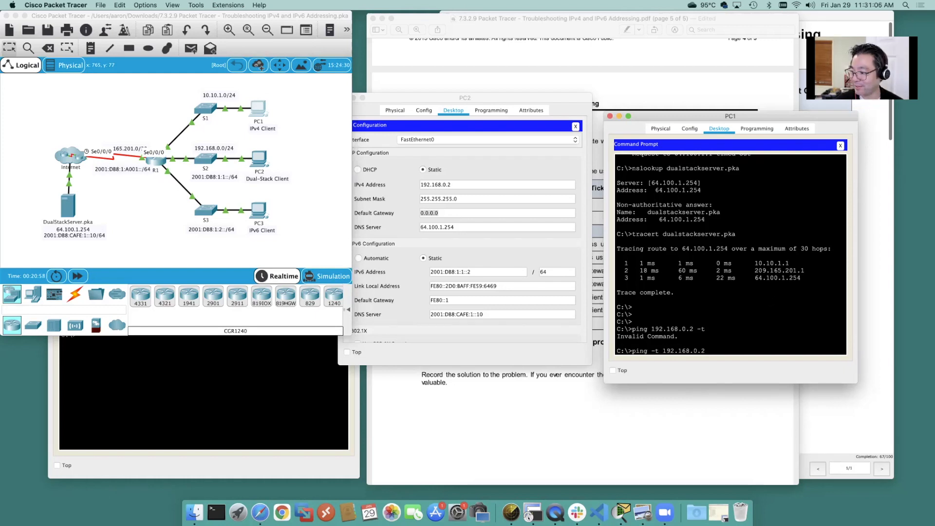
key(Return)
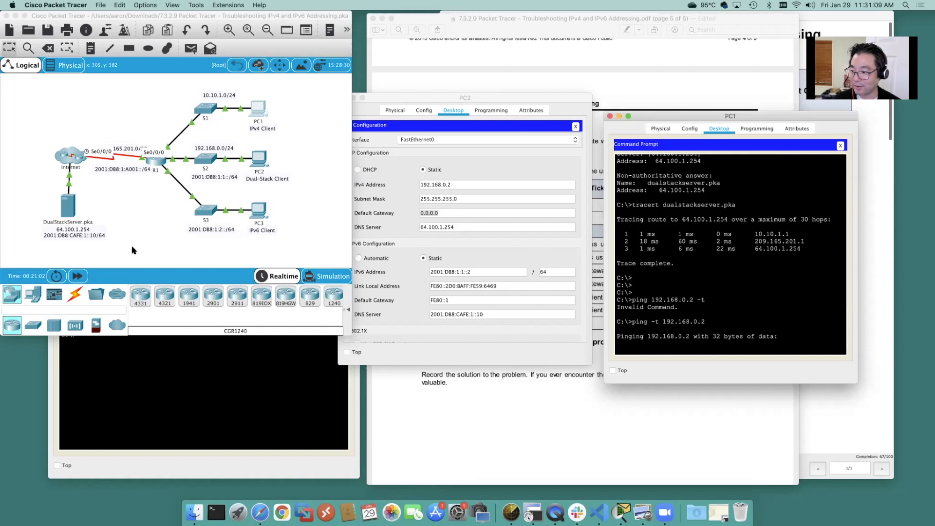
drag(443, 94, 440, 115)
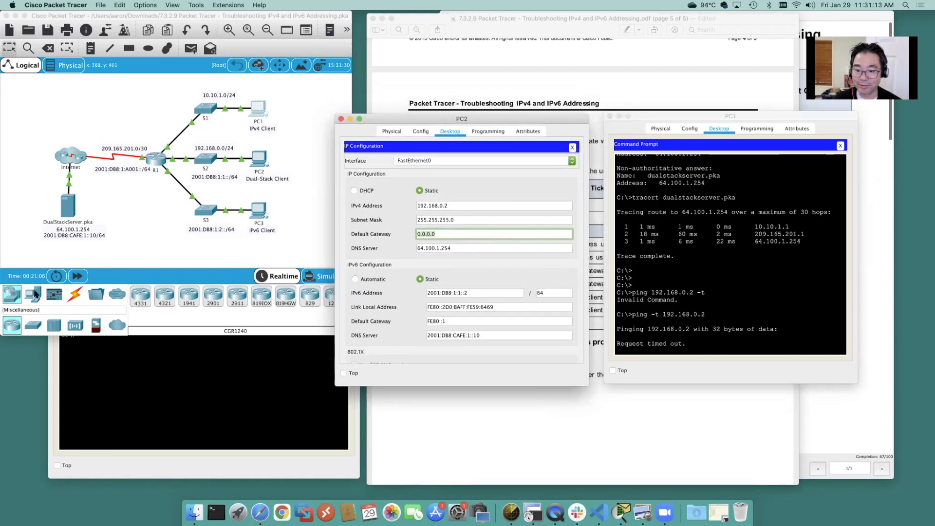
click(80, 277)
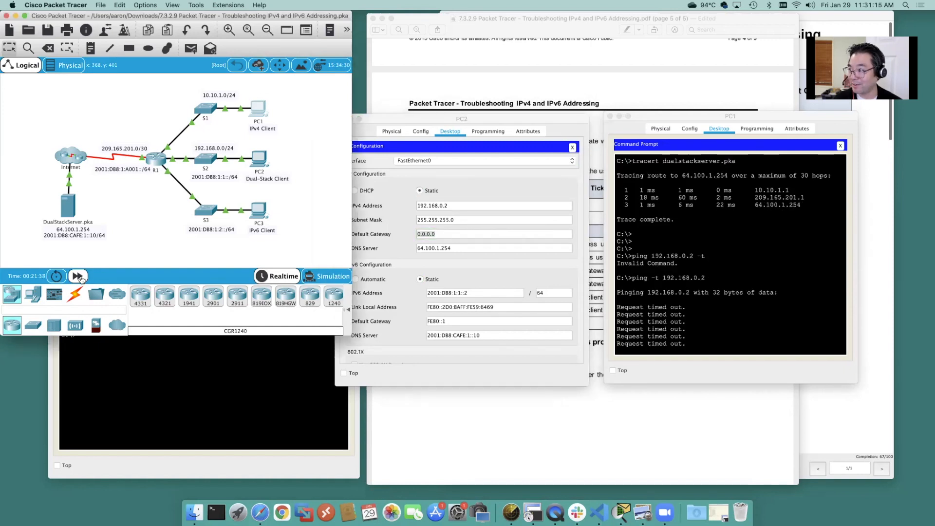
Set PC2's IPv4 default gateway to 192.168.0.1.
click(441, 234)
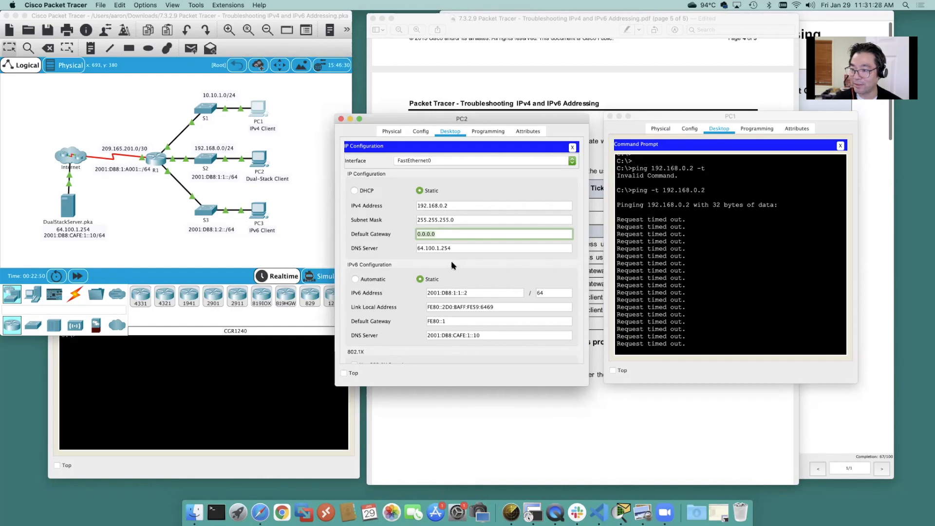
text(192)
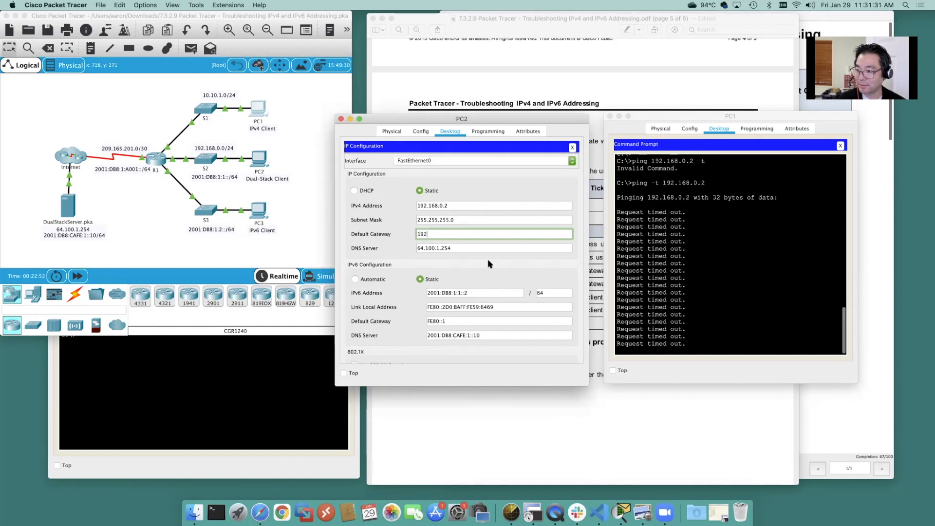
text(.168.0.1)
key(Tab)
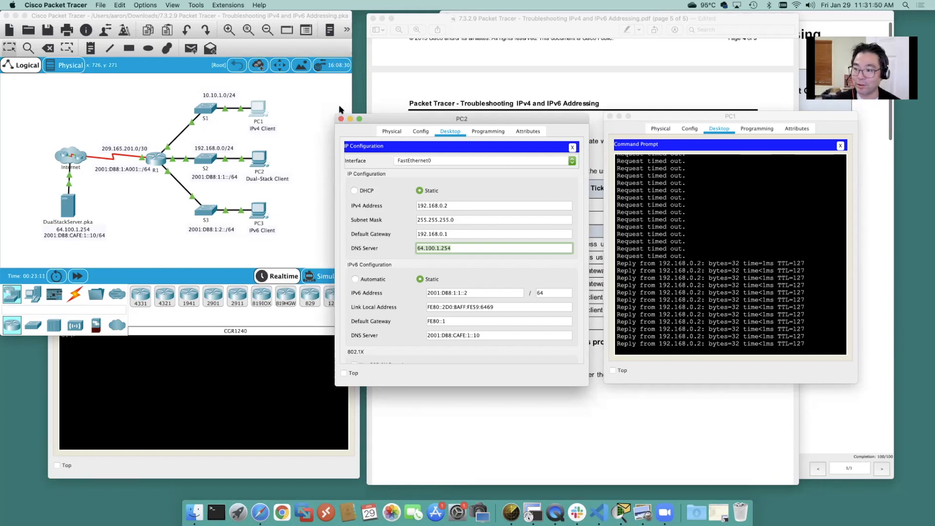
Document under Part 3, Step 3 of the PDF: "no problems communicating via ipv6 between pc2/pc3. pc2 was missing ipv4 dg. changed to 192.168.0.1.".
drag(390, 119, 167, 116)
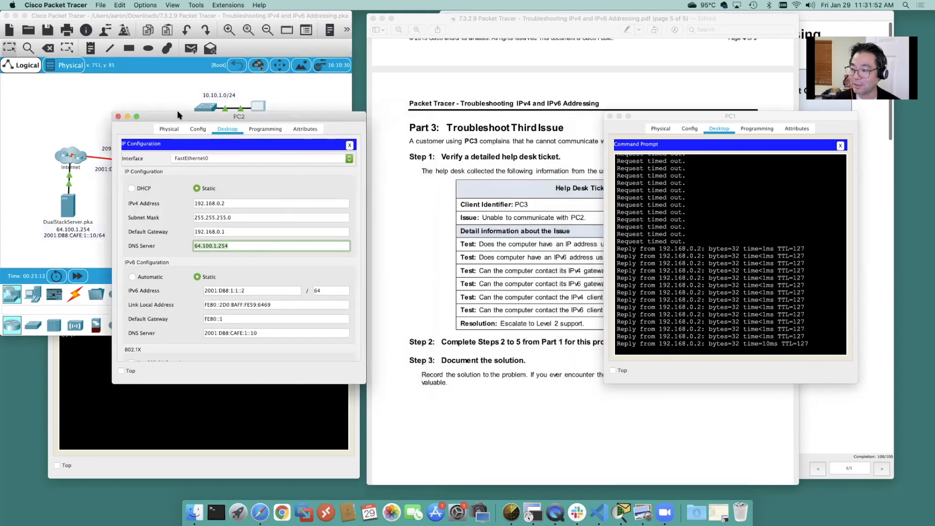
click(489, 418)
scroll(494, 370, down, 5)
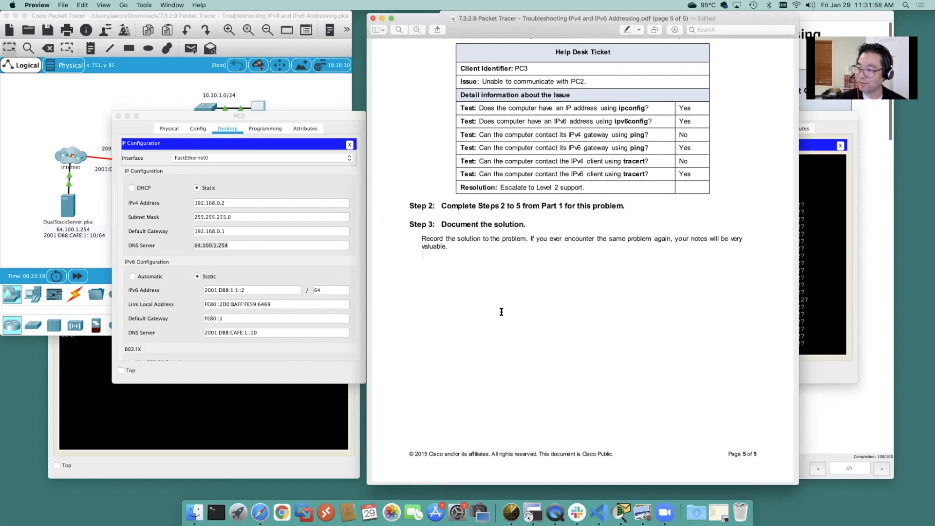
text(no problems )
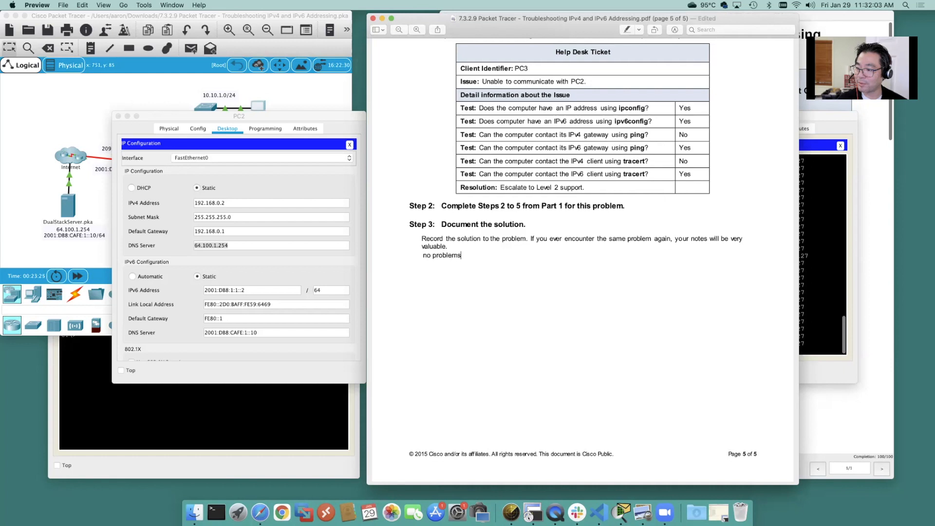
text(communicat)
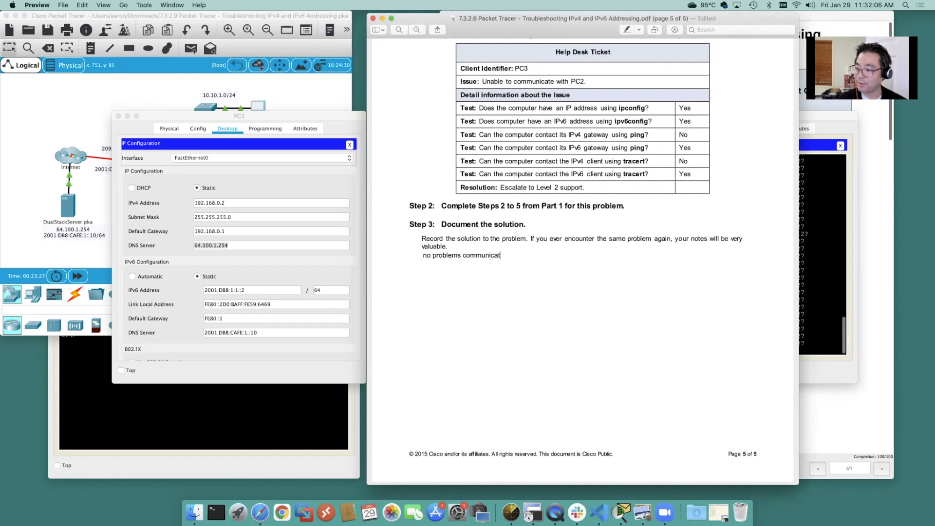
text(ing via ipv6)
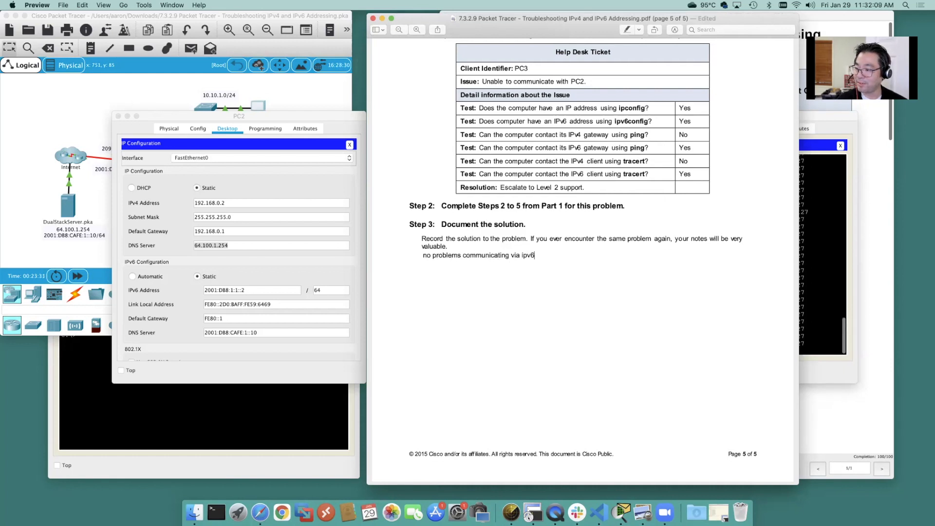
text( between pc2/pc3. pc2)
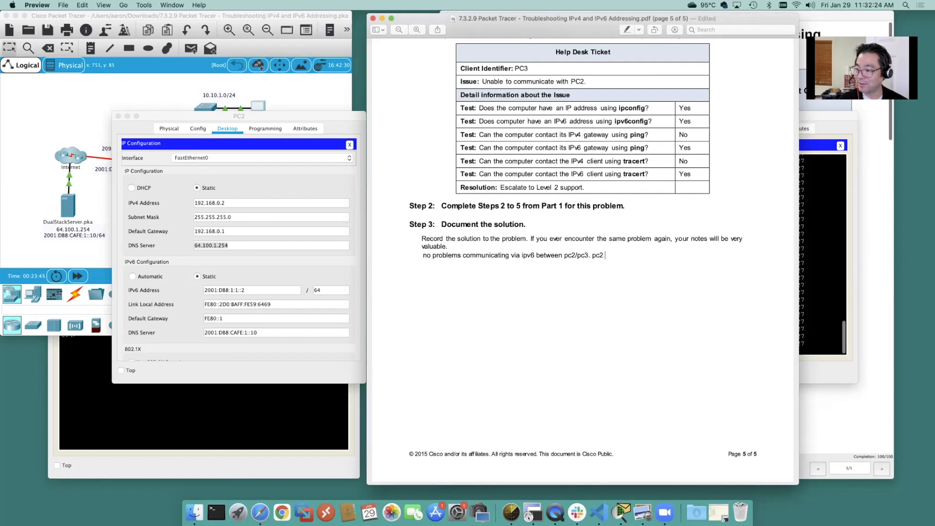
text(ipv6 bet)
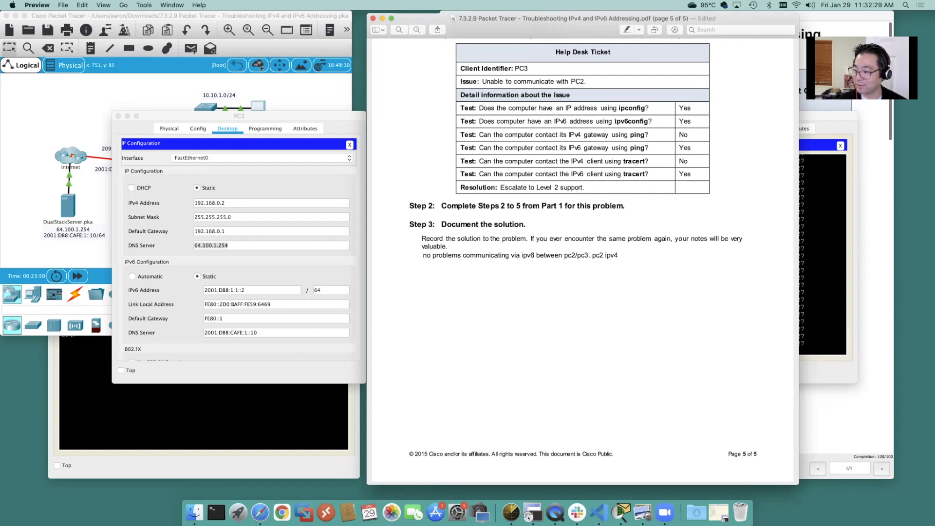
text(ween pc2/pc3. pc2 was missing)
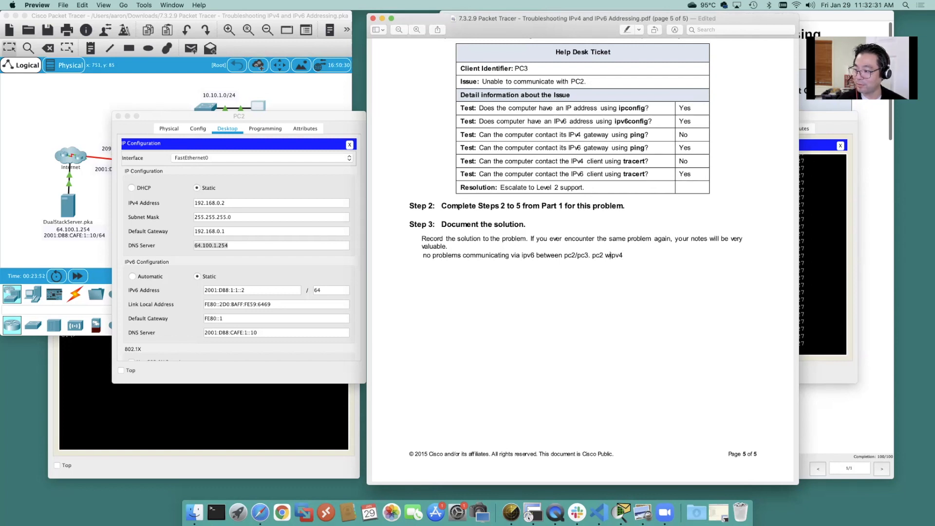
text( ipv4)
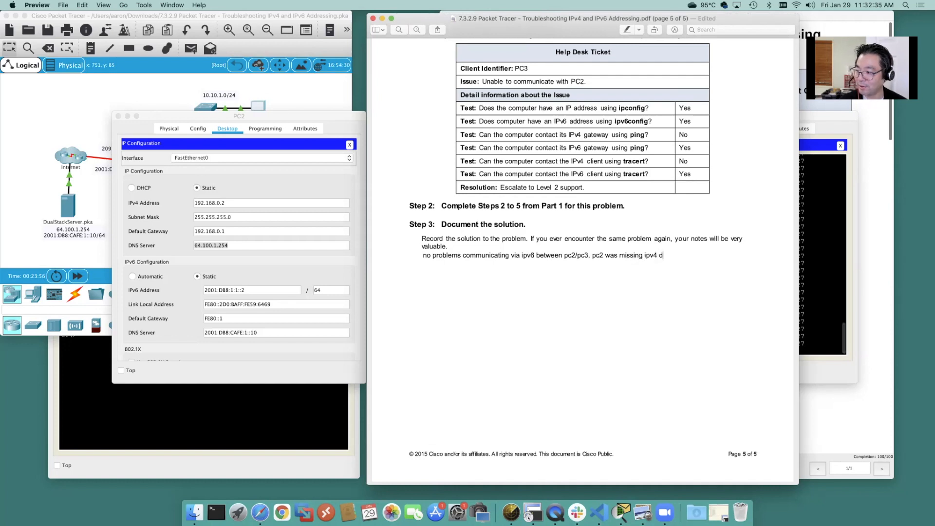
text( dg. changed to)
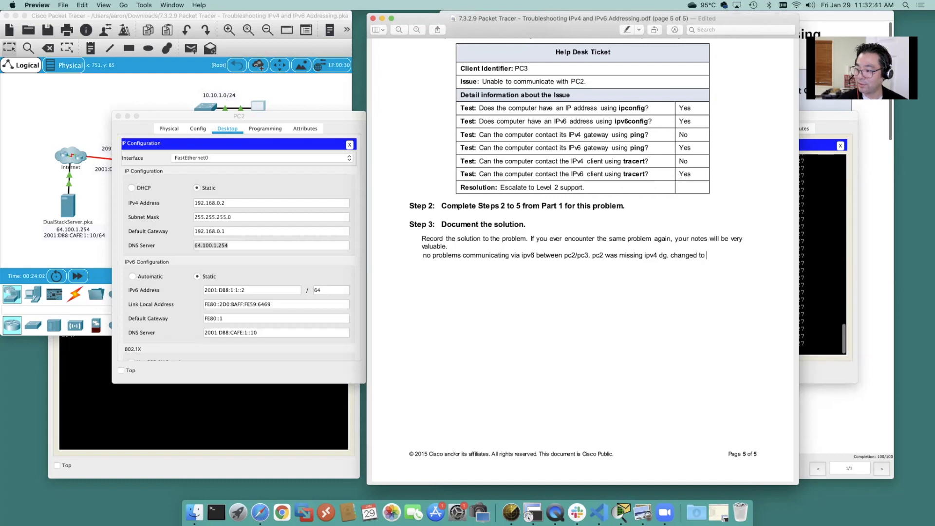
text( 192.168.0.1.)
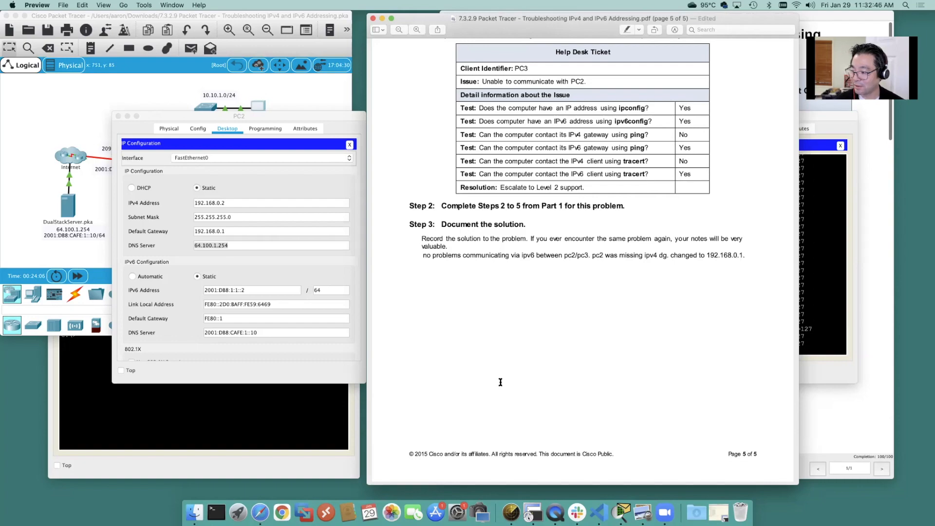
Move the PDF window off the activity instructions and look back through the solutions documented for the earlier parts.
scroll(499, 351, up, 10)
scroll(597, 352, down, 9)
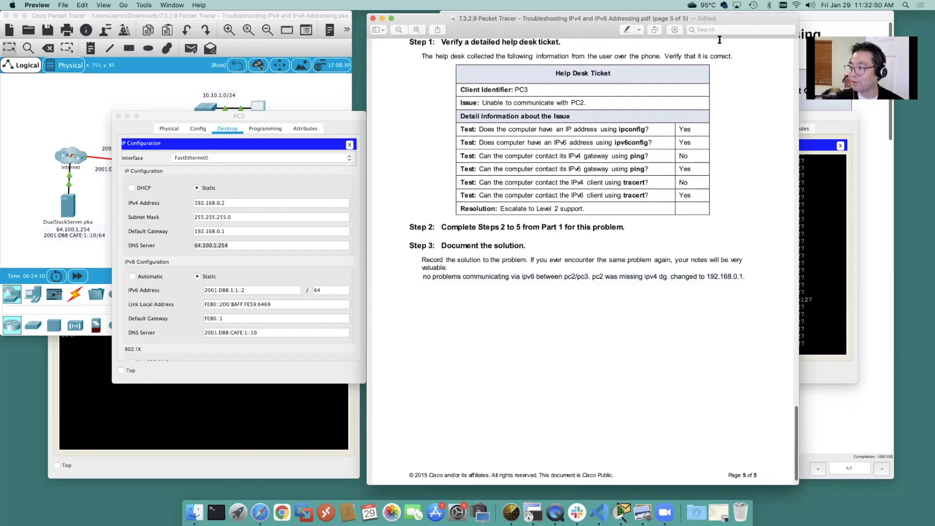
drag(724, 20, 694, 51)
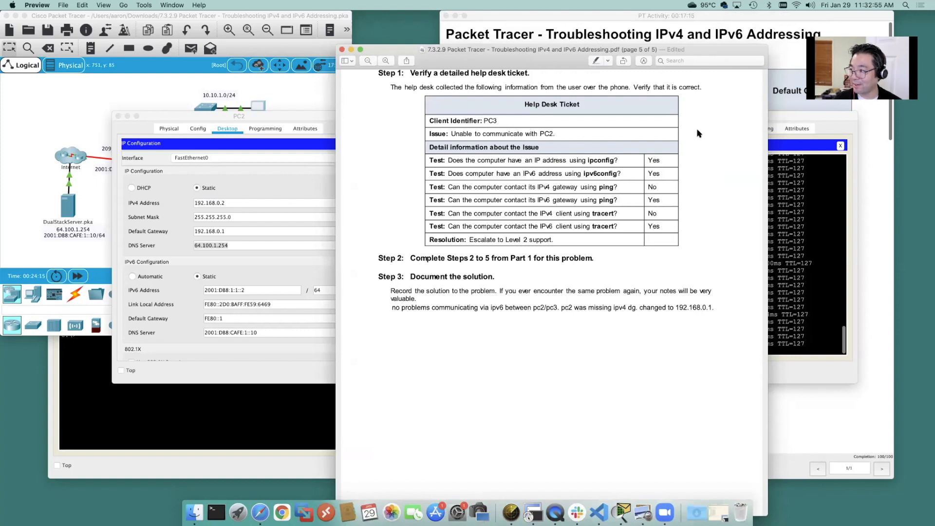
scroll(595, 210, up, 15)
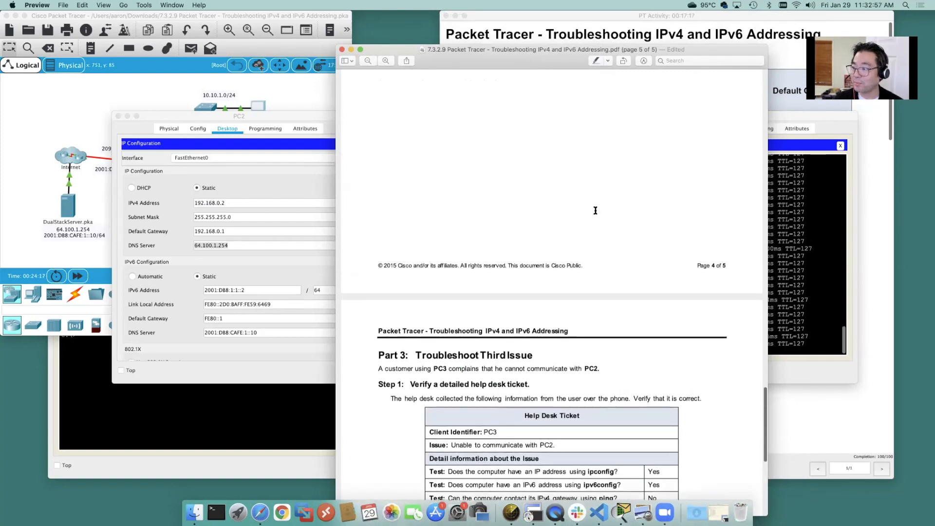
scroll(595, 211, up, 3)
Bring the Packet Tracer windows to the front and close the PC2 window to uncover the topology.
click(312, 205)
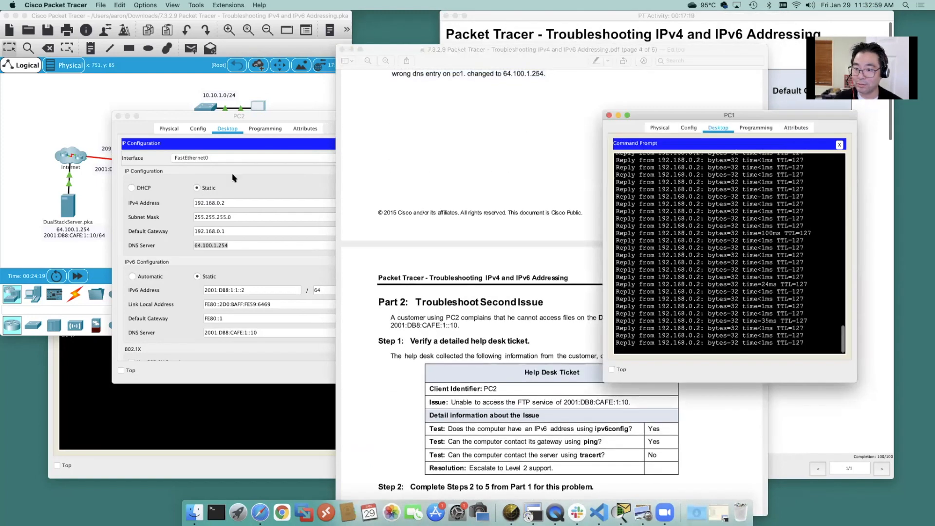
click(288, 116)
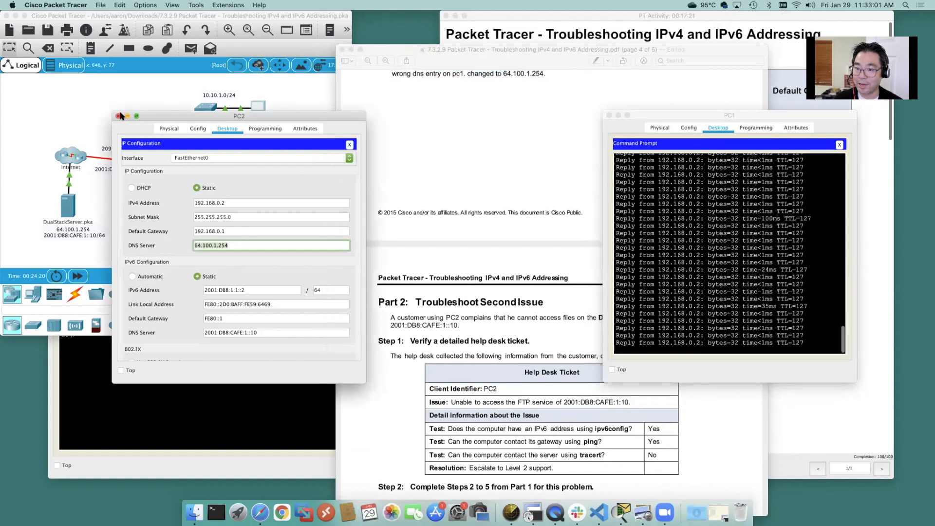
click(119, 116)
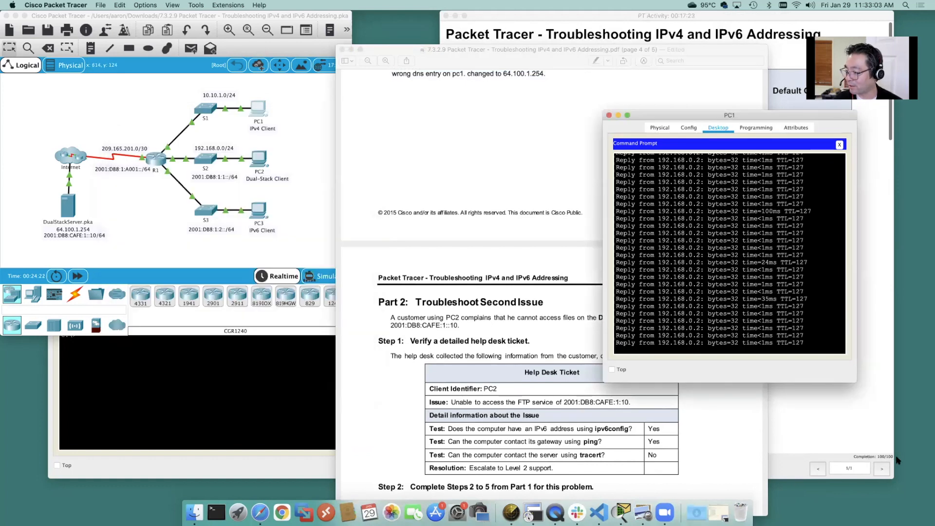